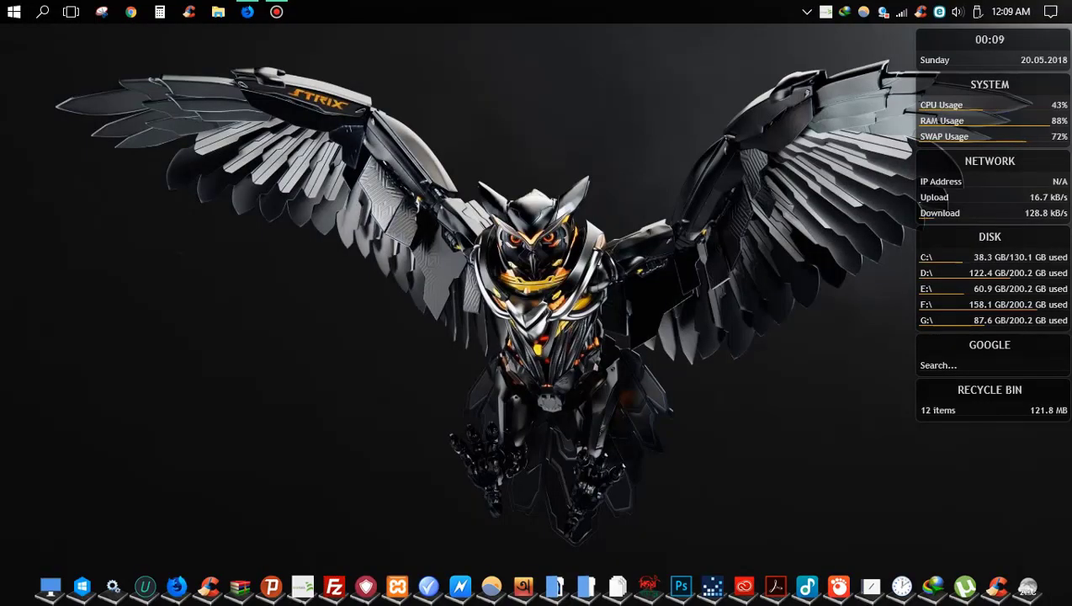
left_click(248, 11)
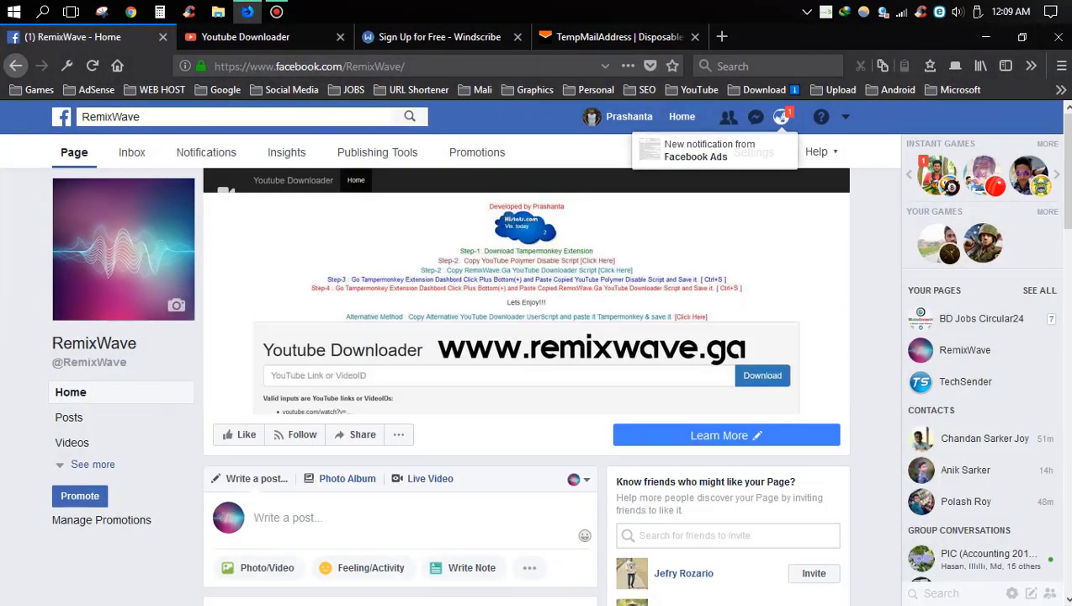
left_click(278, 37)
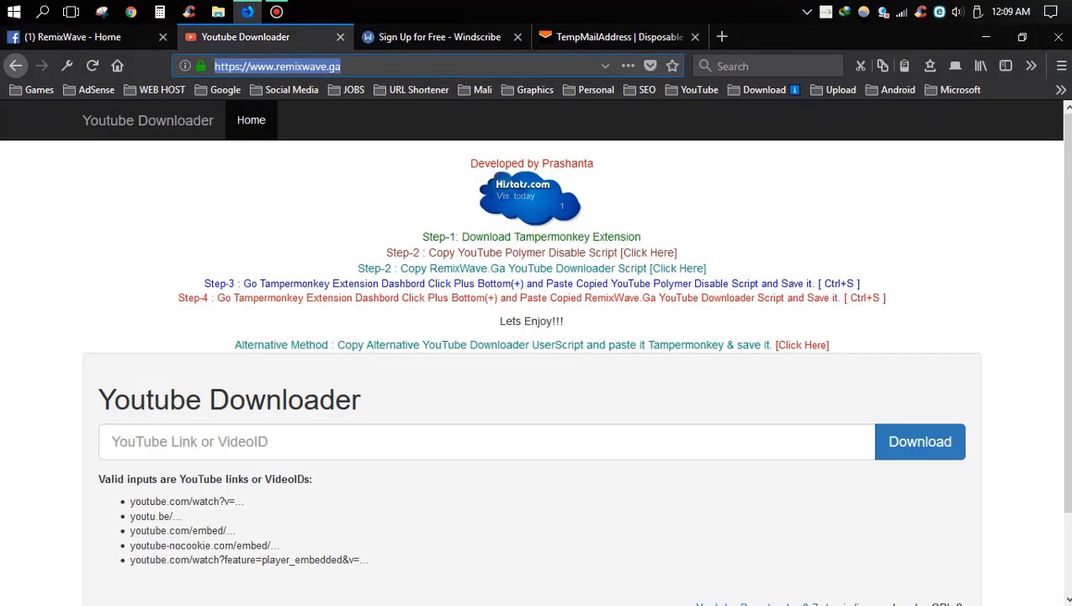
right_click(352, 65)
left_click(371, 112)
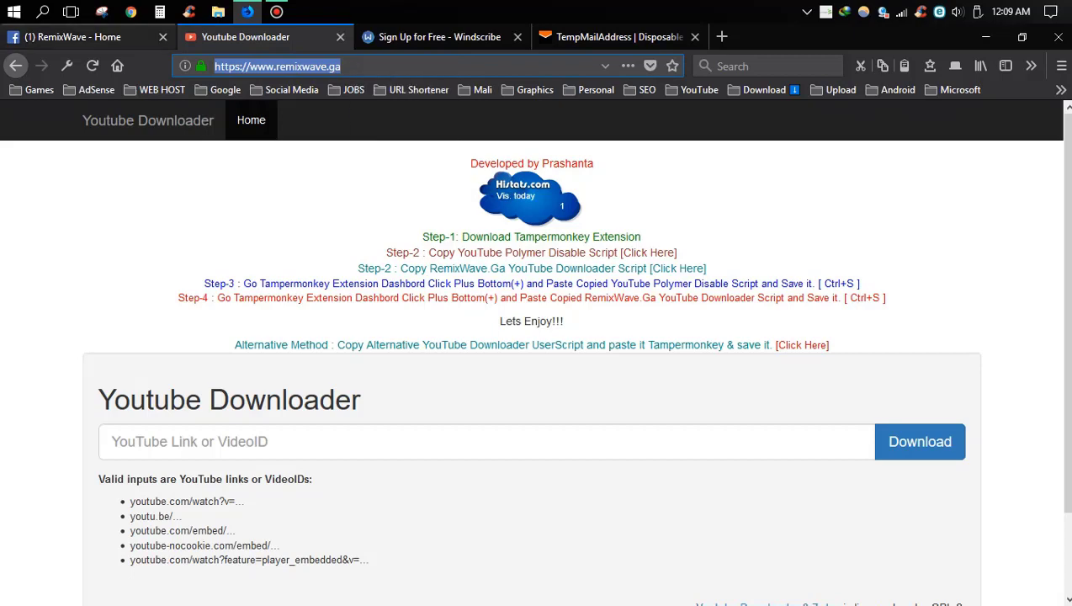
left_click(72, 37)
scroll(526, 337, "down", 2)
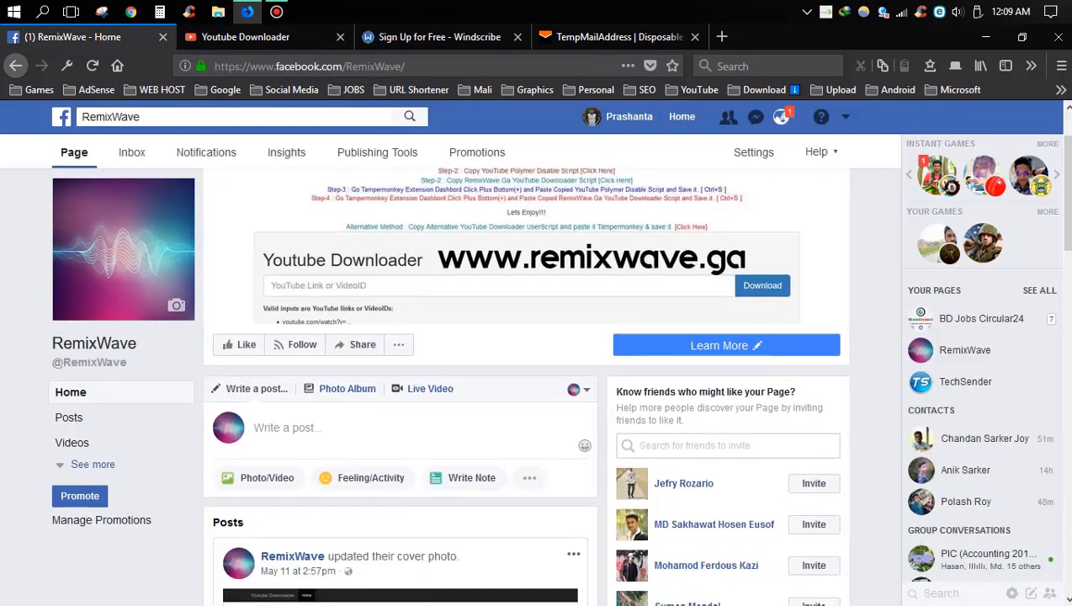
left_click(336, 428)
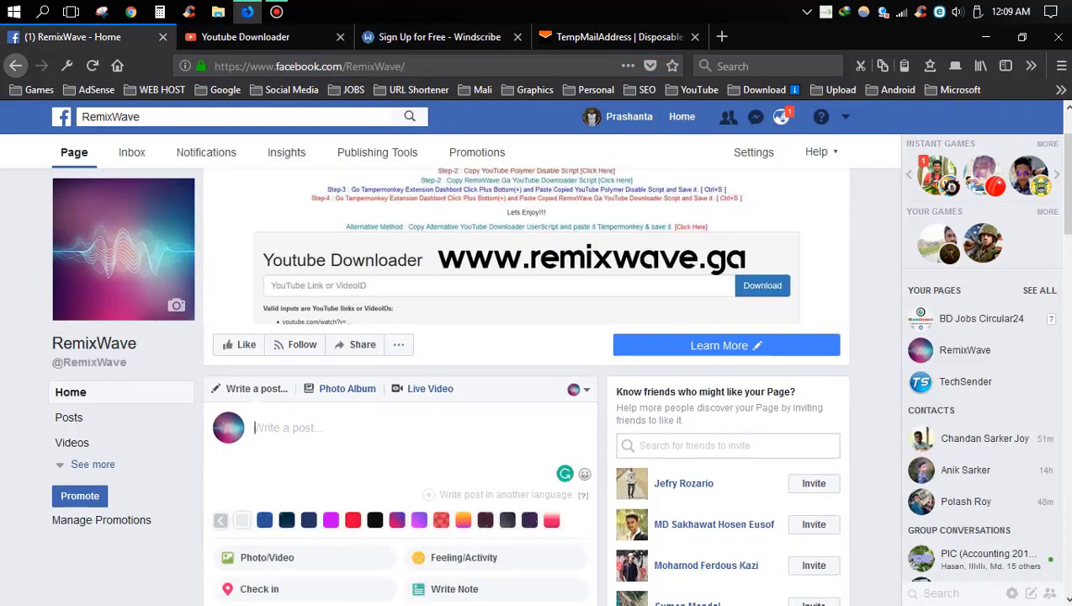
key("ctrl+v")
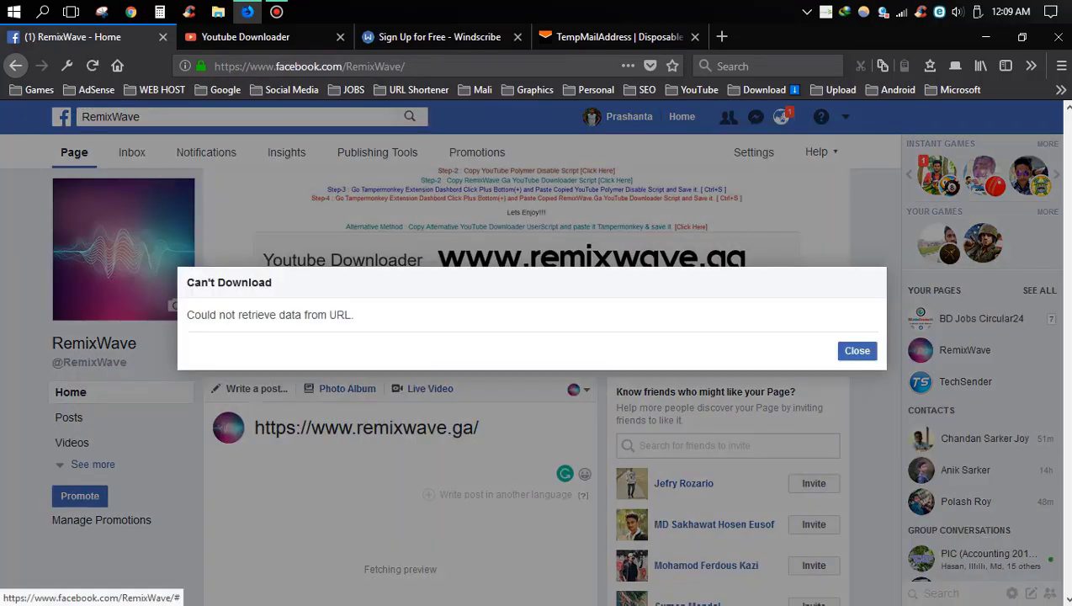
Outline the "Can't Download" message with a red rectangle using the screen annotation tool, and erase the outline.
key("ctrl+alt+d")
mouse_move(182, 276)
left_mouse_down()
mouse_move(289, 340)
mouse_move(368, 354)
mouse_move(367, 335)
left_mouse_up()
left_click(1062, 98)
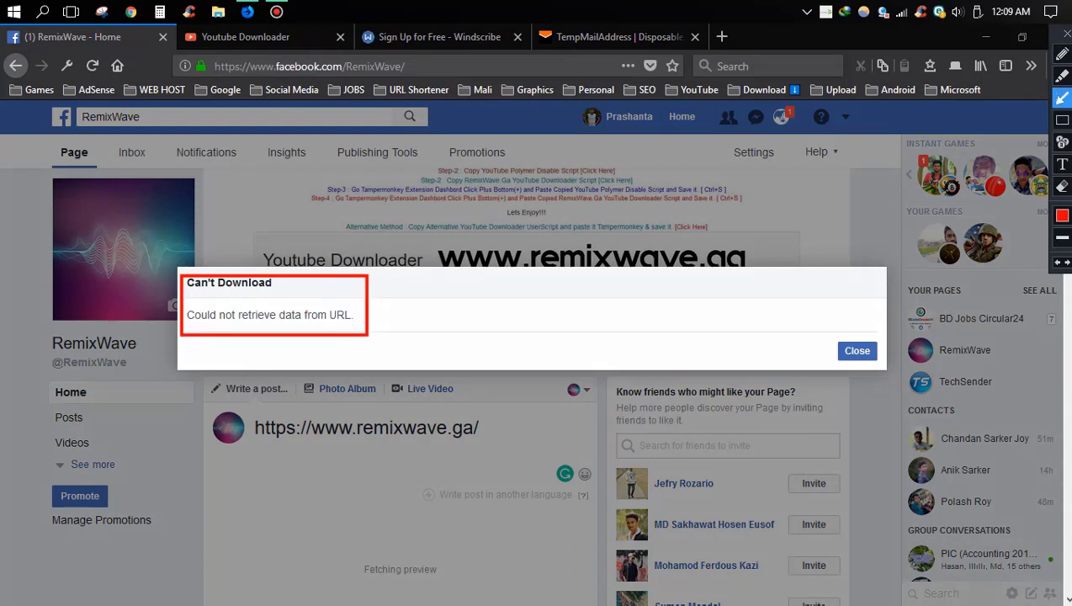
left_click(1062, 187)
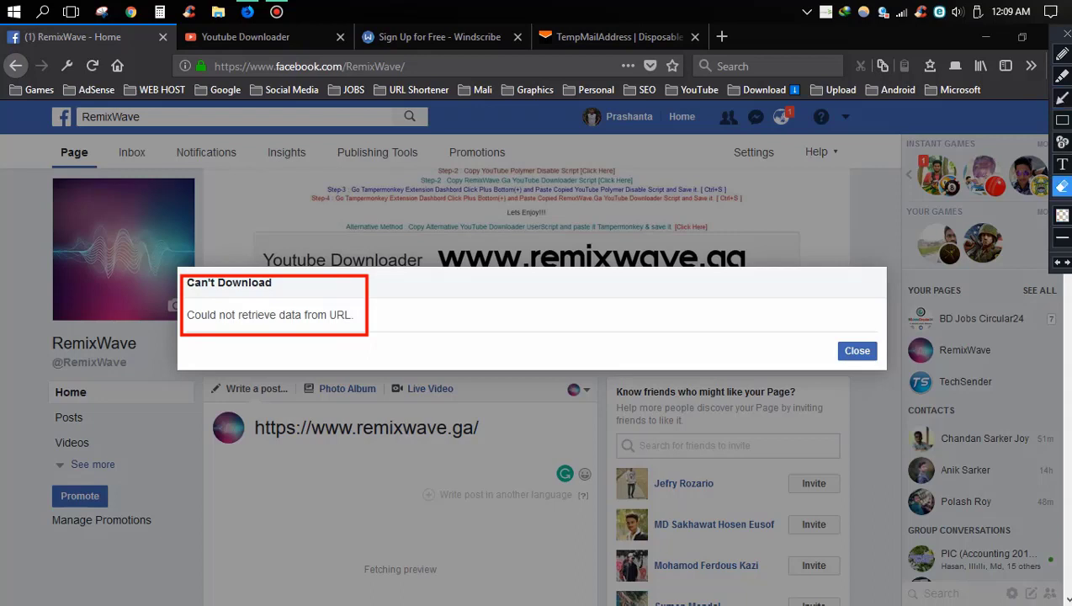
left_click_drag(172, 227, 370, 353)
On the Windscribe signup form, generate a random username and enter the account password in both password fields.
scroll(531, 353, "down", 3)
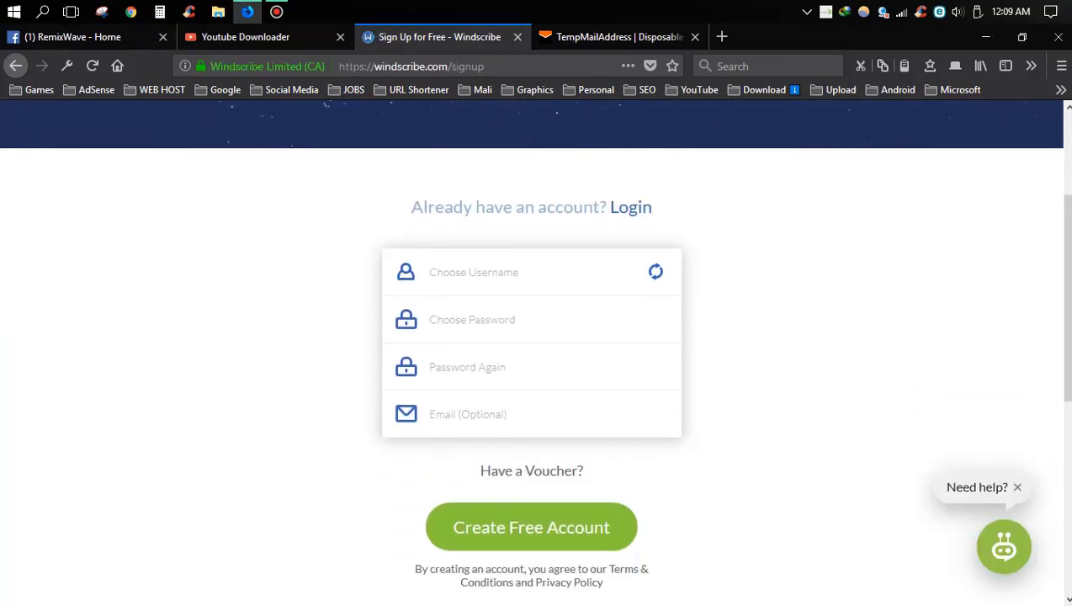
scroll(536, 353, "up", 3)
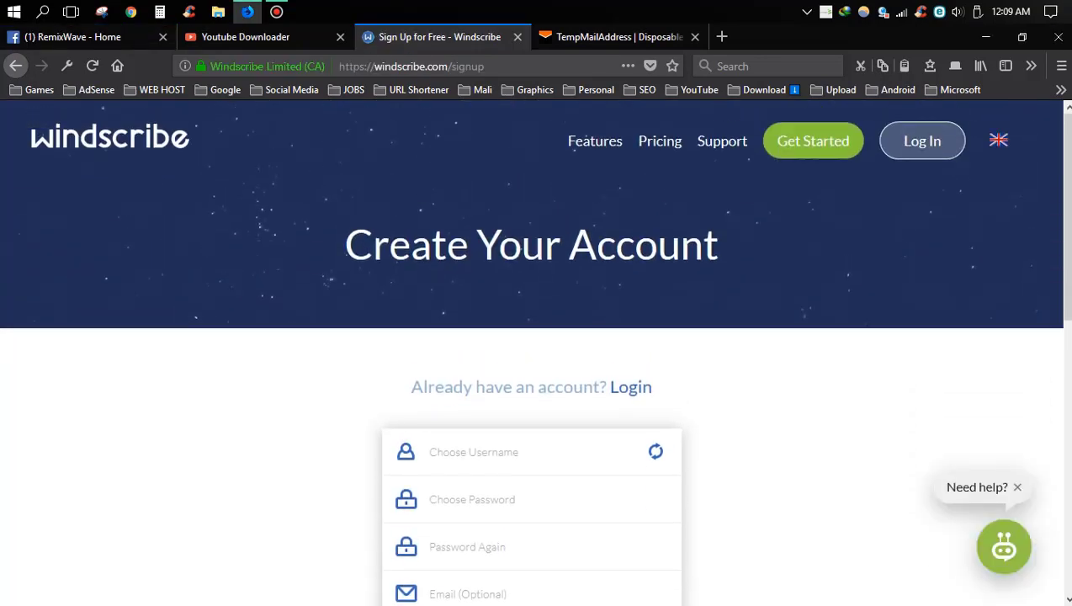
scroll(536, 353, "down", 1)
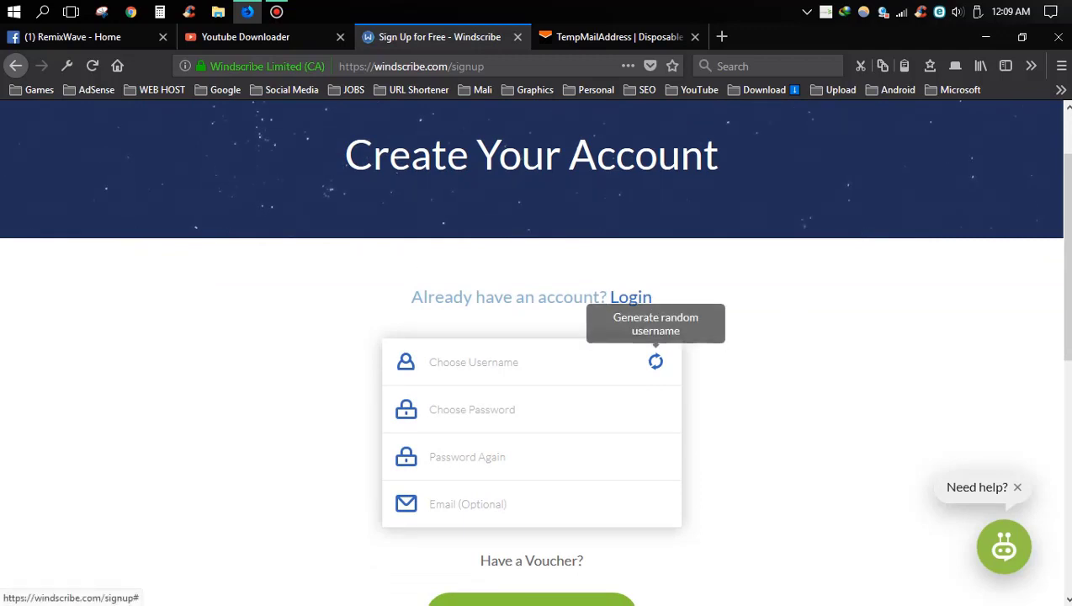
left_click(655, 361)
left_click(505, 410)
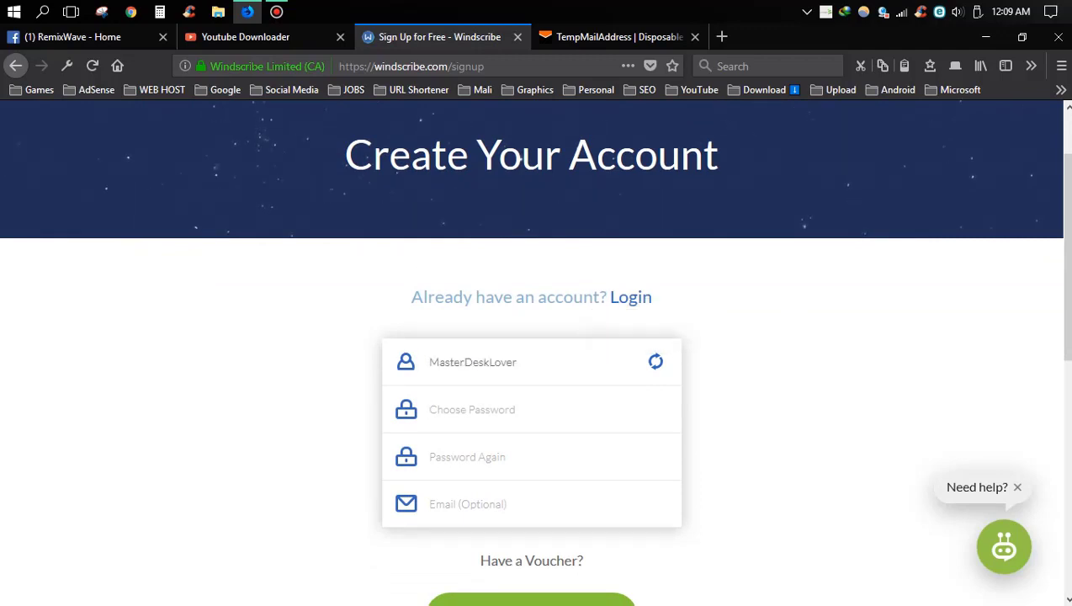
type("••••••")
key("Tab")
type("•••••••")
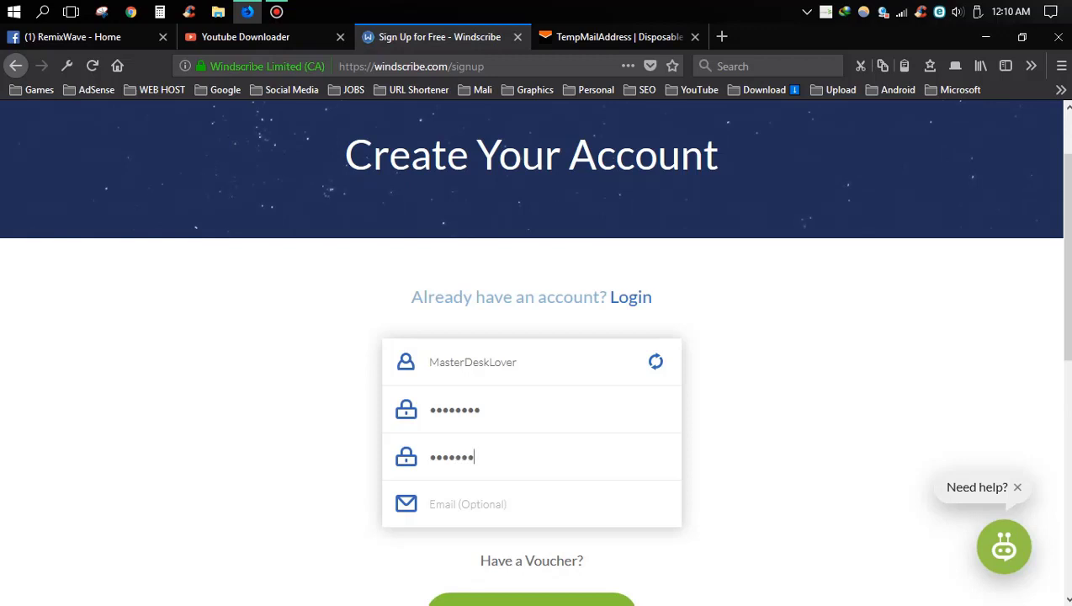
type("•")
Paste the temporary email address into the signup form, create the free account, and decline saving the login.
scroll(461, 412, "down", 2)
left_click(461, 414)
right_click(461, 412)
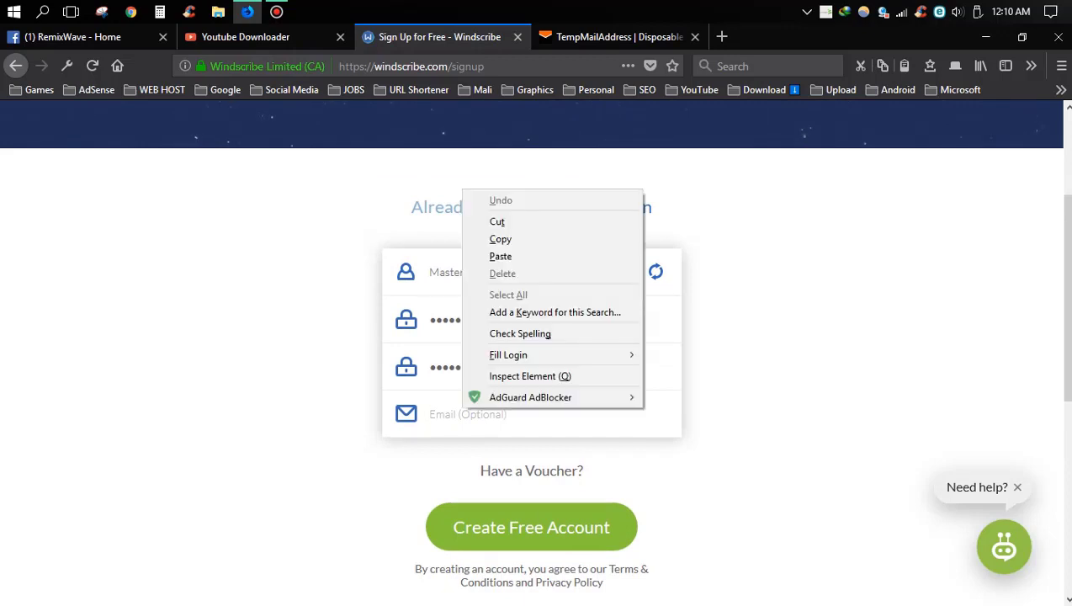
left_click(499, 256)
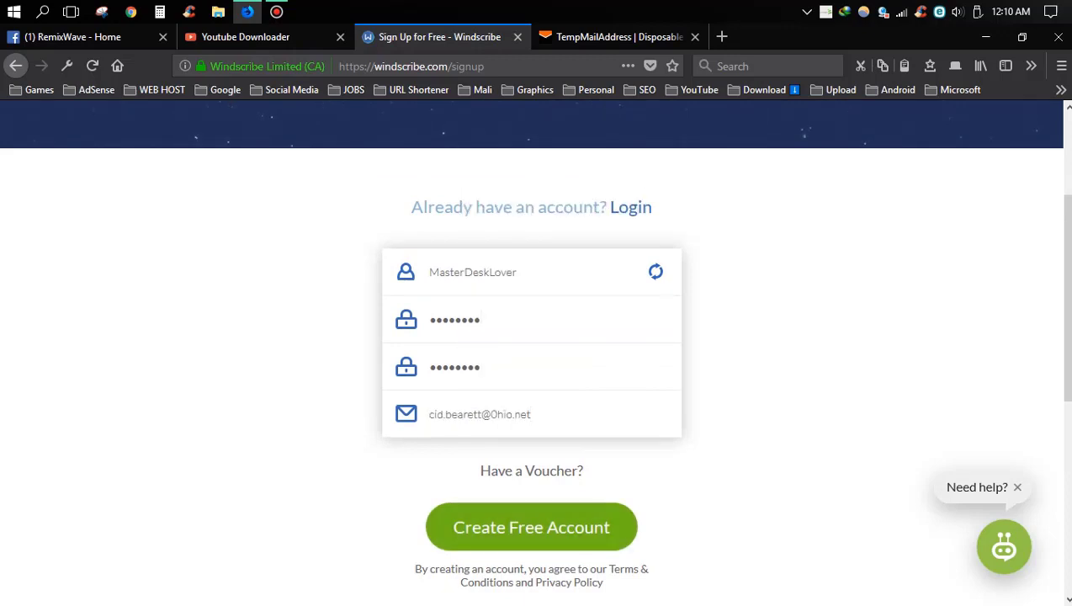
key("Return")
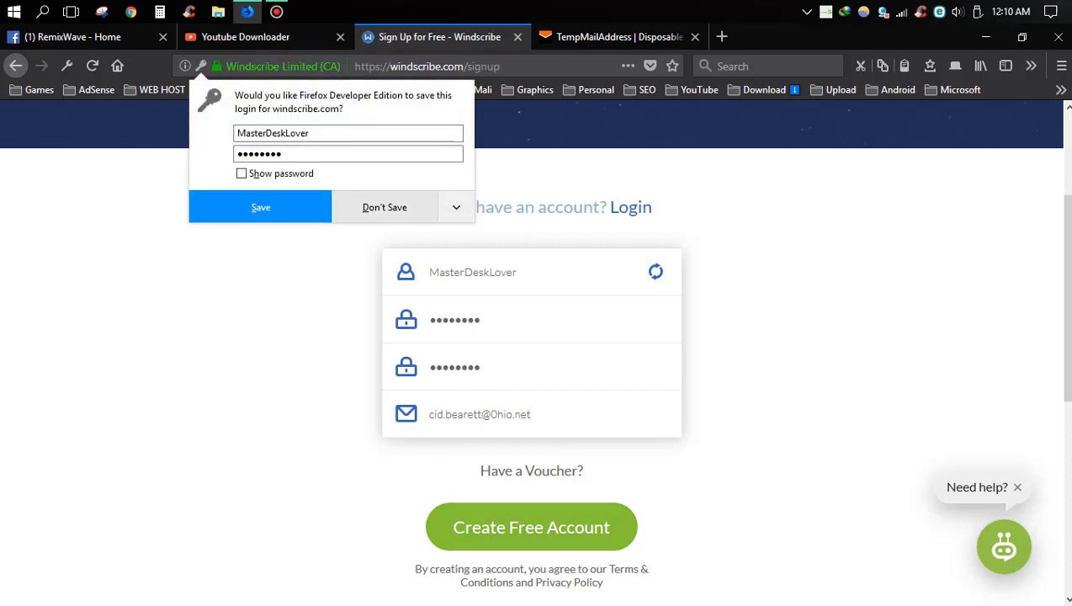
left_click(385, 207)
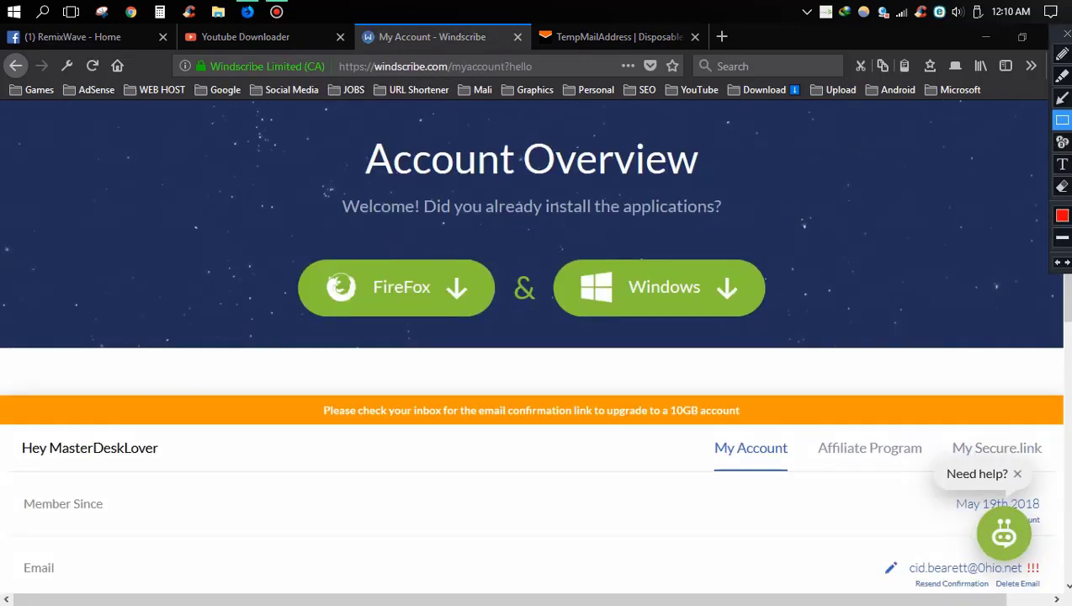
Outline the email confirmation notice on the account page with a red rectangle, erase it, and close the annotation tool.
mouse_move(314, 398)
left_mouse_down()
mouse_move(460, 419)
mouse_move(749, 421)
left_mouse_up()
left_click(1062, 186)
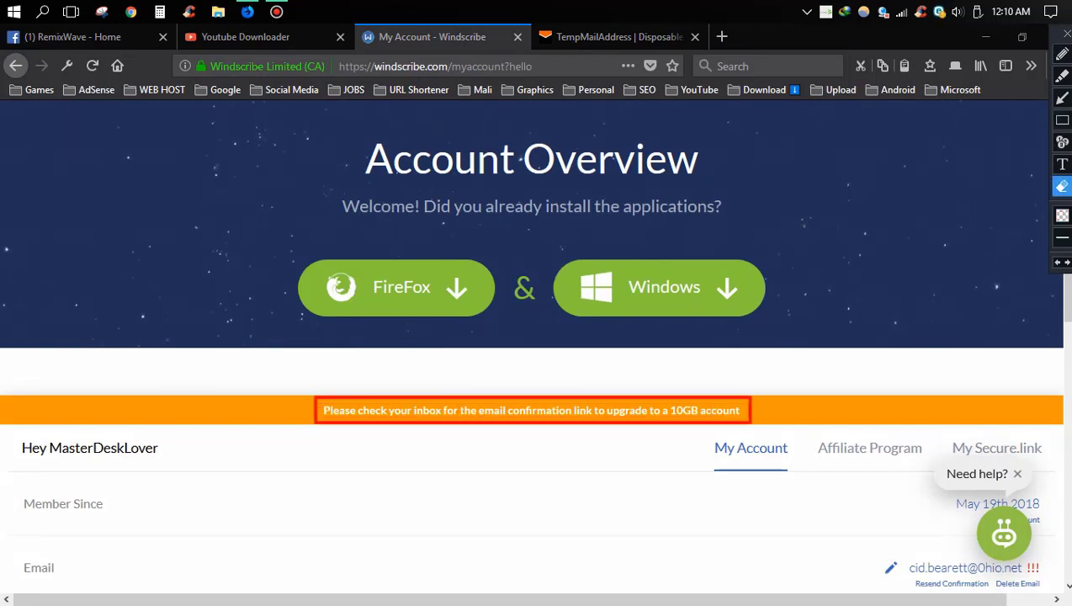
mouse_move(292, 369)
left_mouse_down()
mouse_move(554, 479)
mouse_move(856, 488)
left_mouse_up()
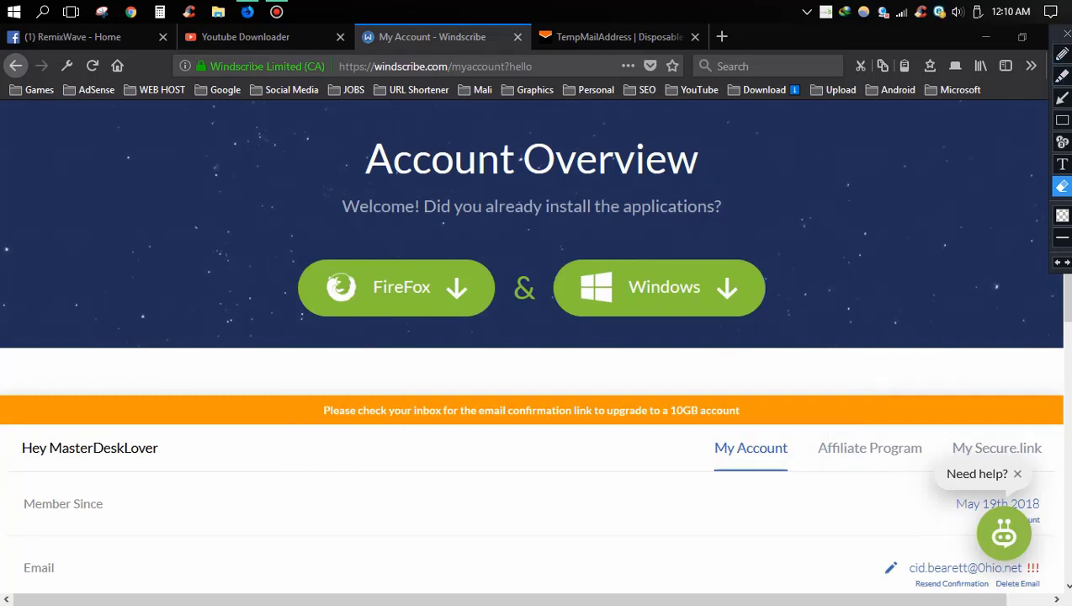
left_click(1066, 35)
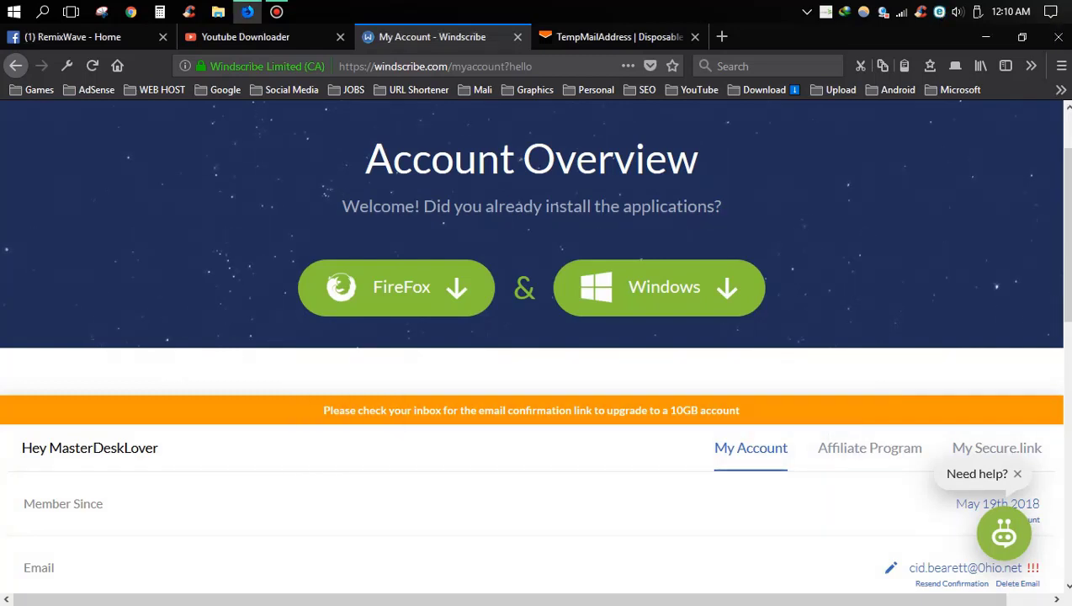
Confirm the account's email by opening the CONFIRM EMAIL link from Windscribe's message in the TempMailAddress inbox in a new tab.
key("ctrl+Tab")
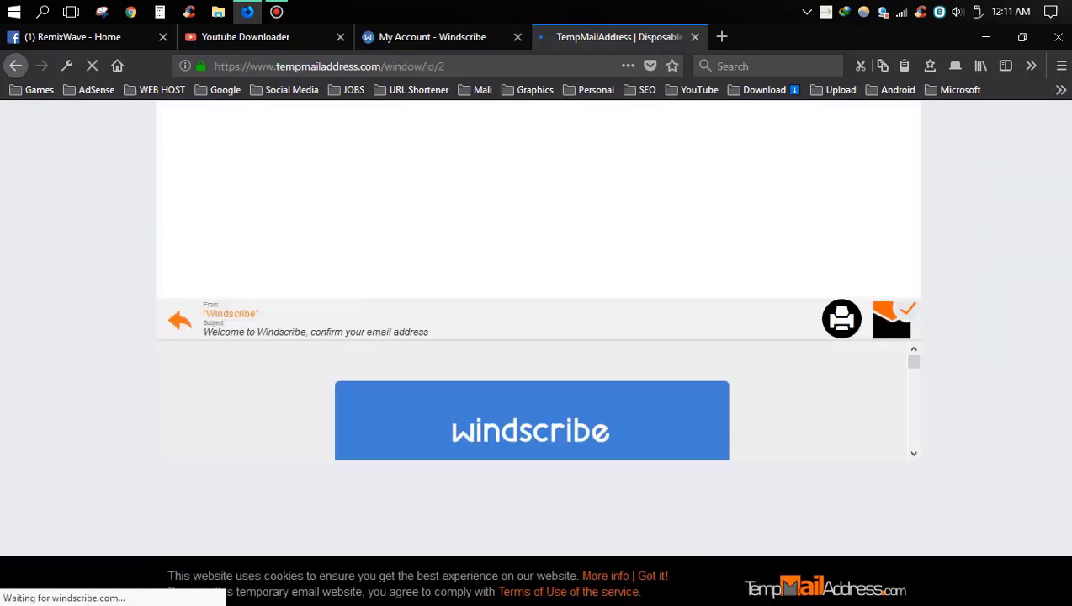
scroll(532, 400, "down", 3)
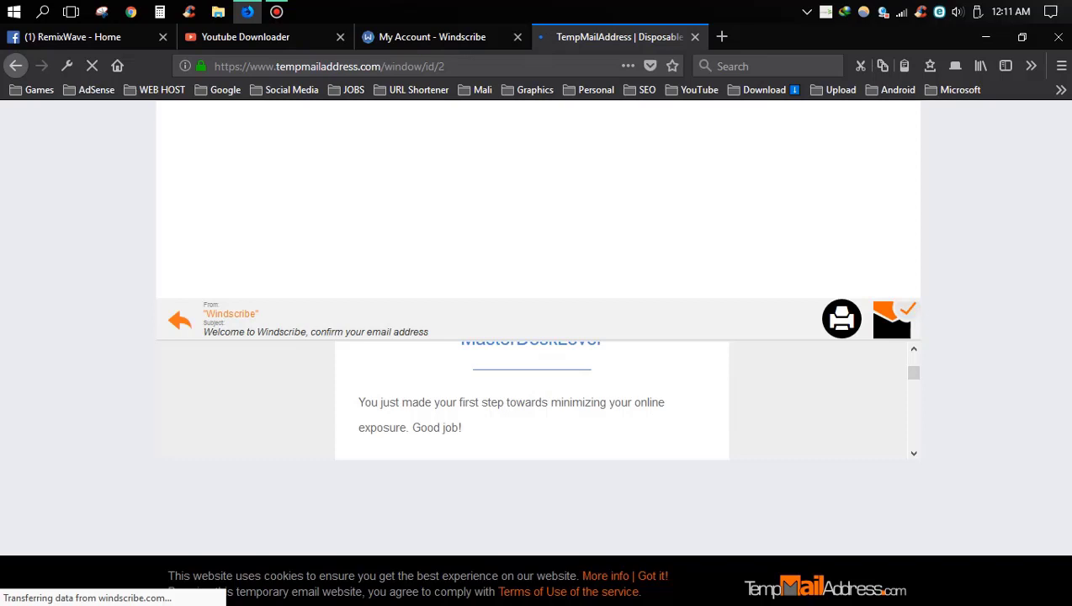
scroll(532, 400, "up", 2)
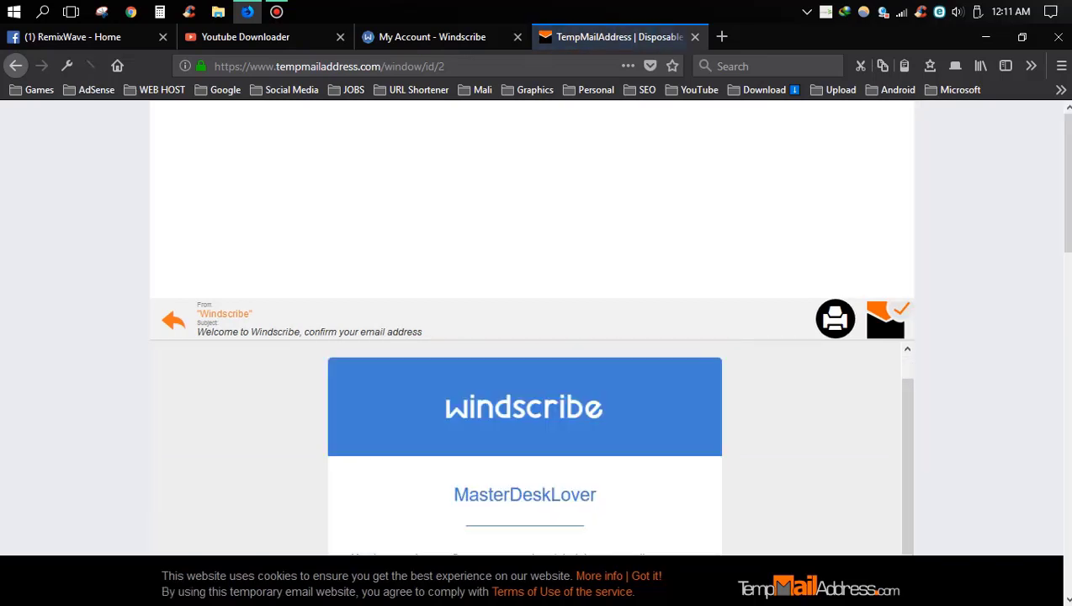
scroll(524, 418, "down", 5)
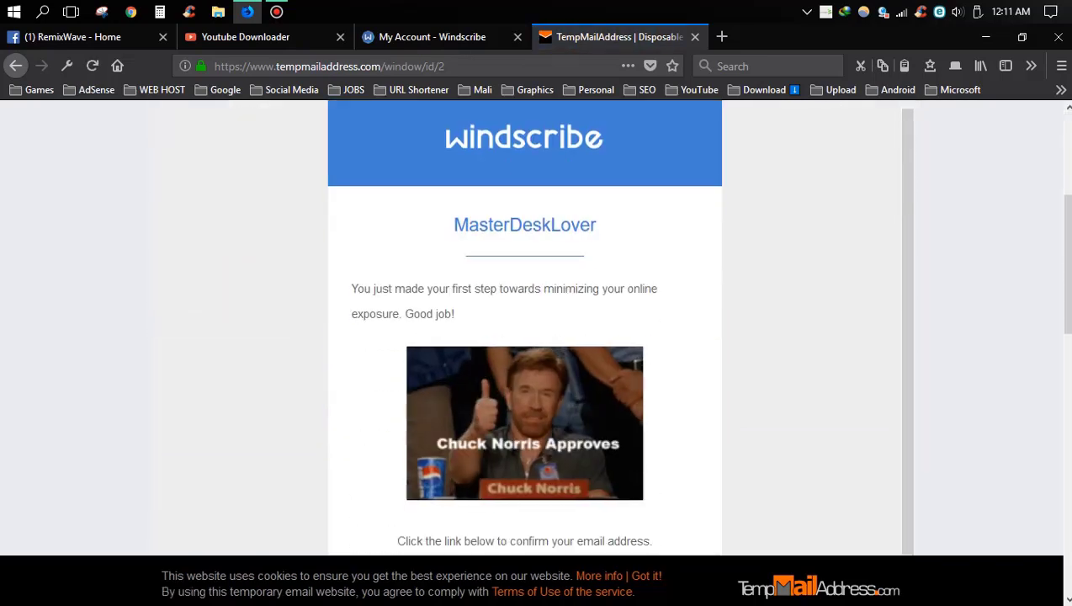
right_click(536, 415)
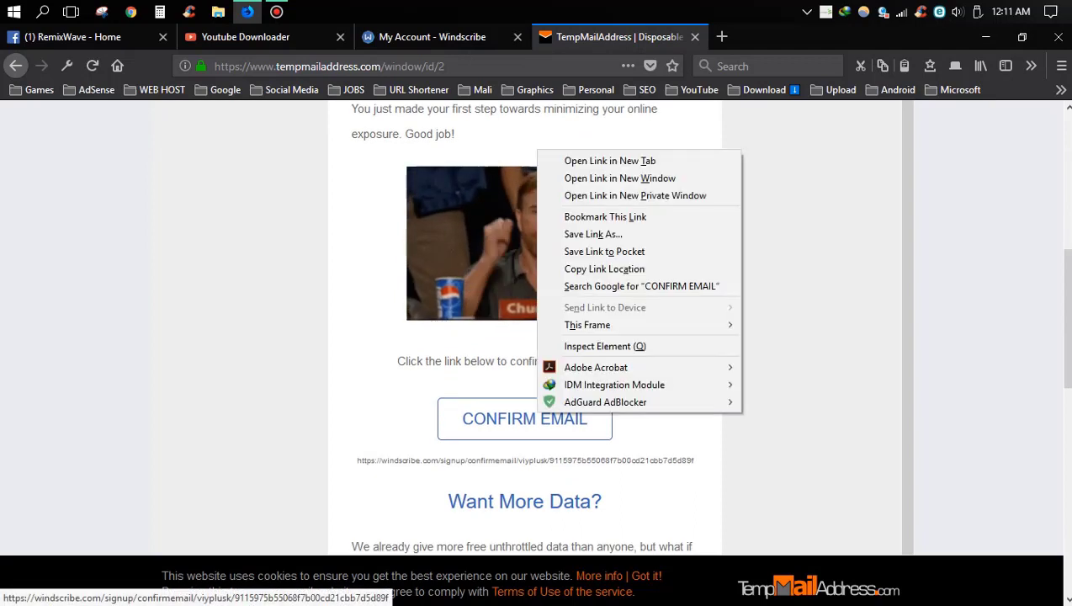
left_click(609, 160)
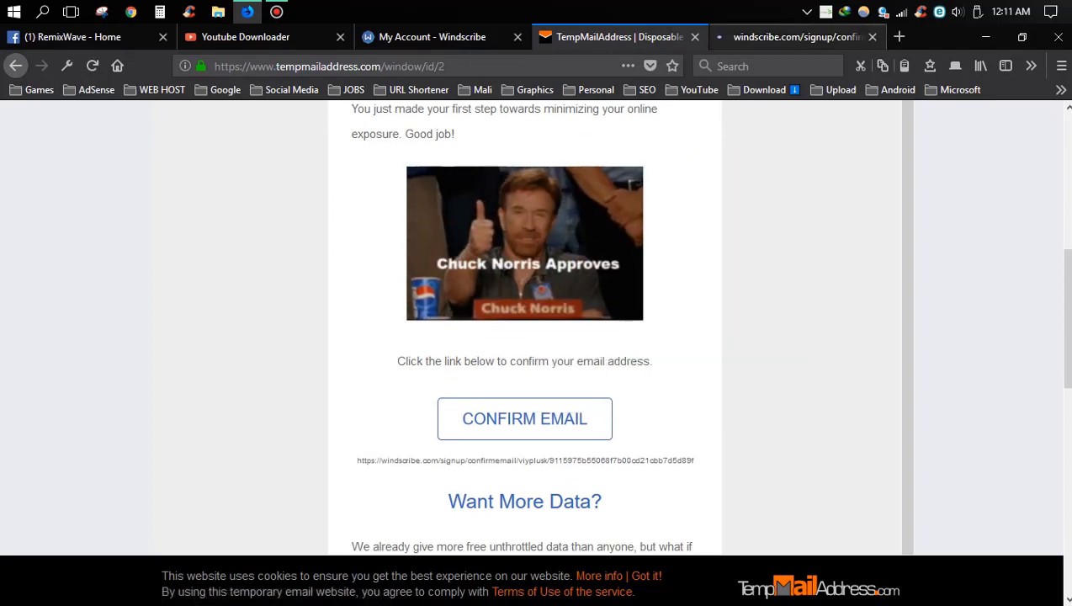
key("ctrl+Tab")
left_click_drag(317, 403, 749, 403)
left_click(749, 421)
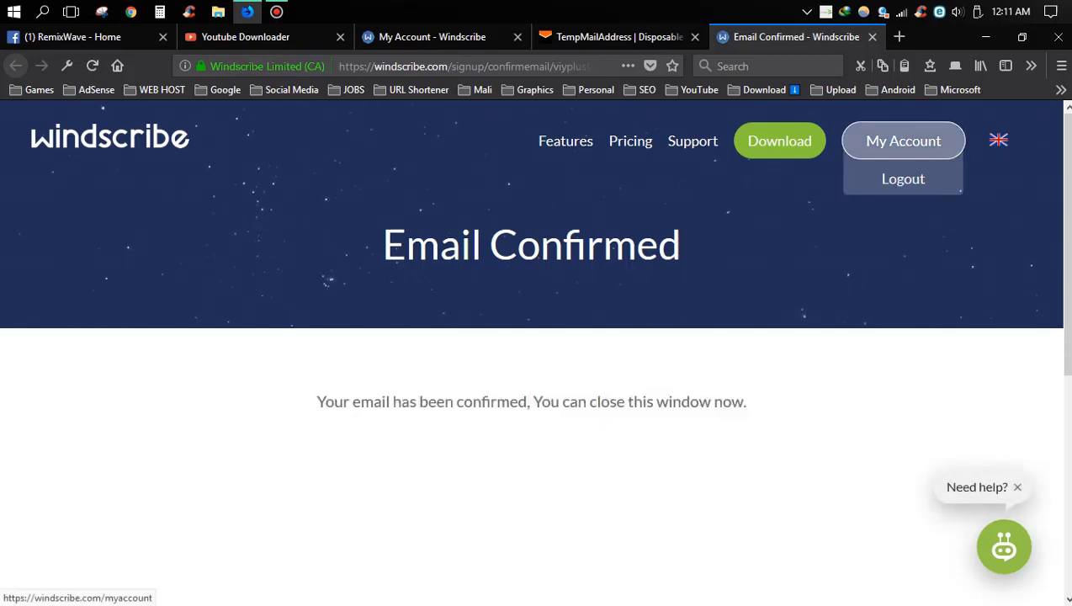
Open the Secure.link Generator from the My Secure.link section of the Windscribe account.
left_click(903, 140)
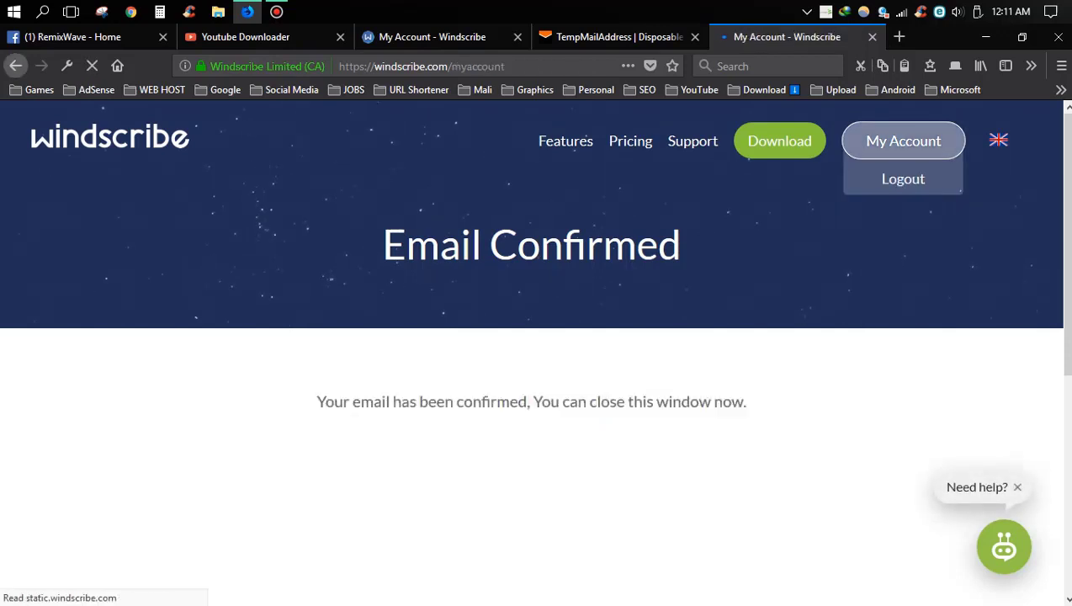
scroll(536, 337, "down", 4)
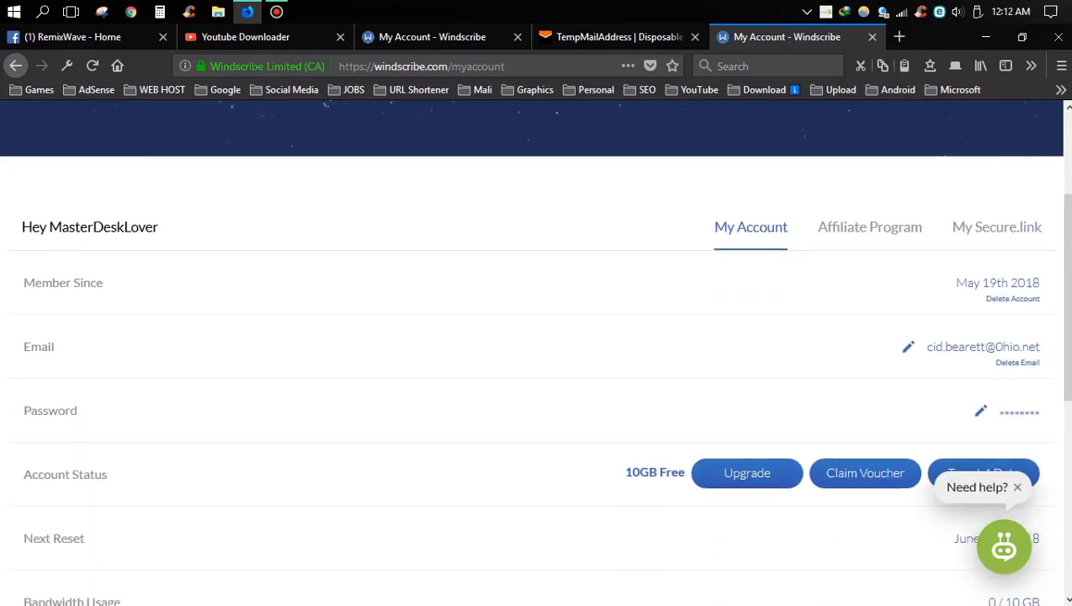
left_click(997, 226)
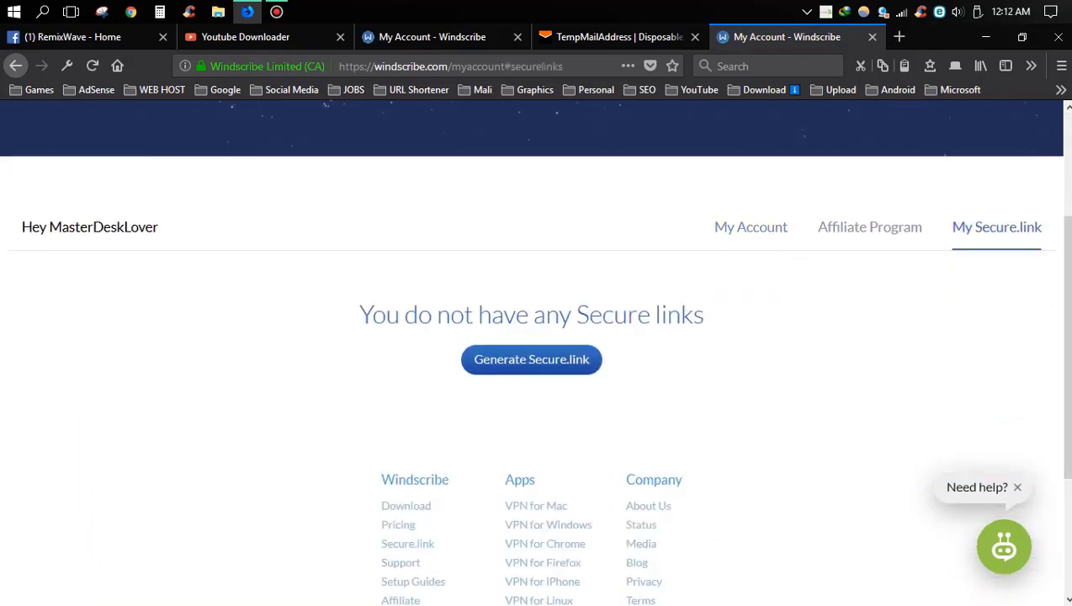
left_click(531, 359)
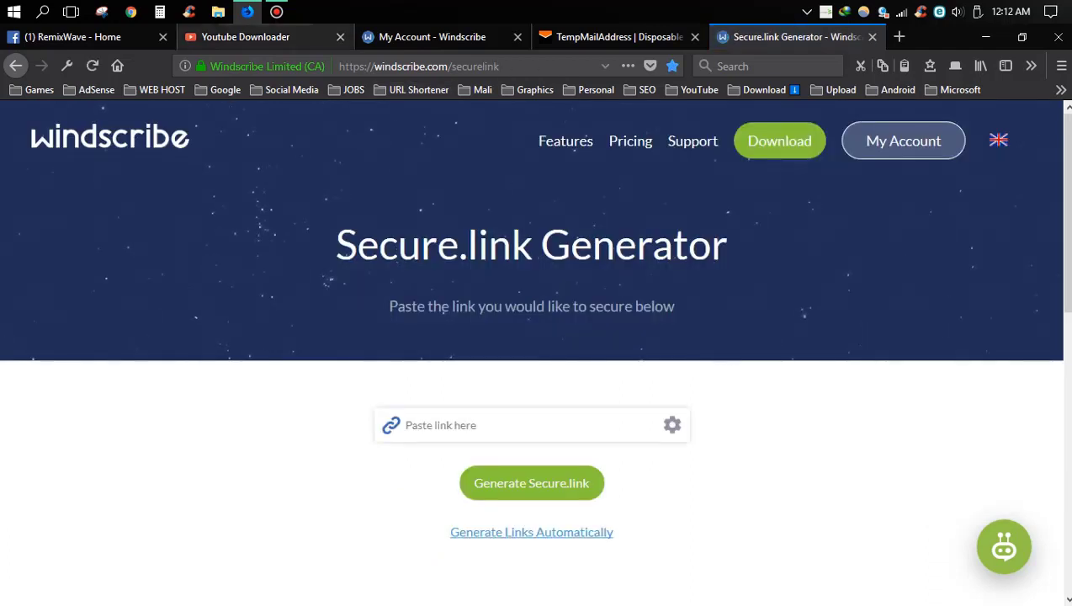
left_click(83, 37)
left_click_drag(478, 427, 254, 427)
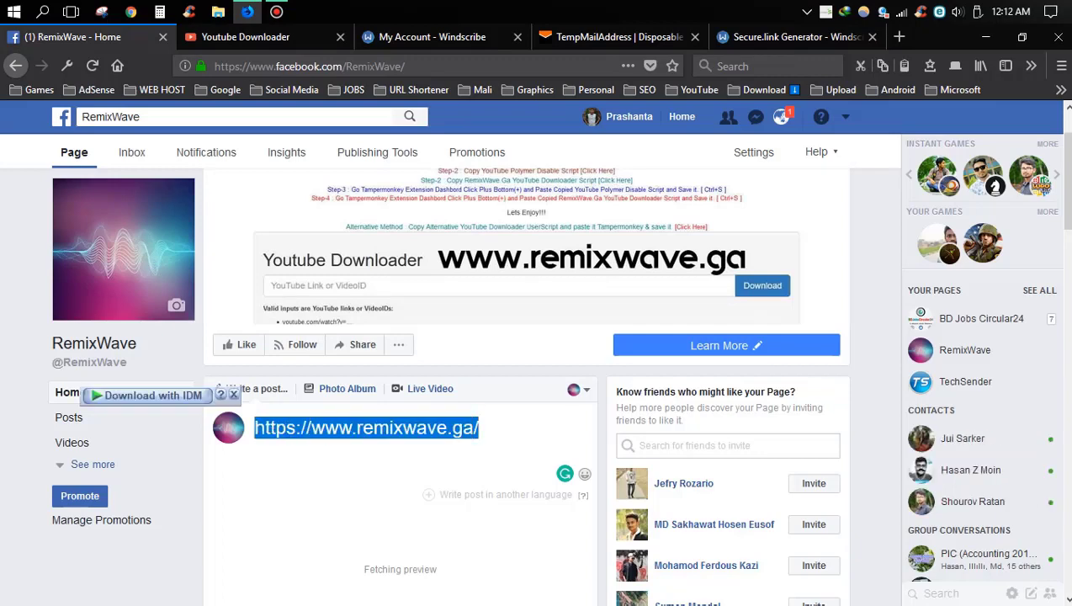
right_click(353, 426)
left_click(391, 238)
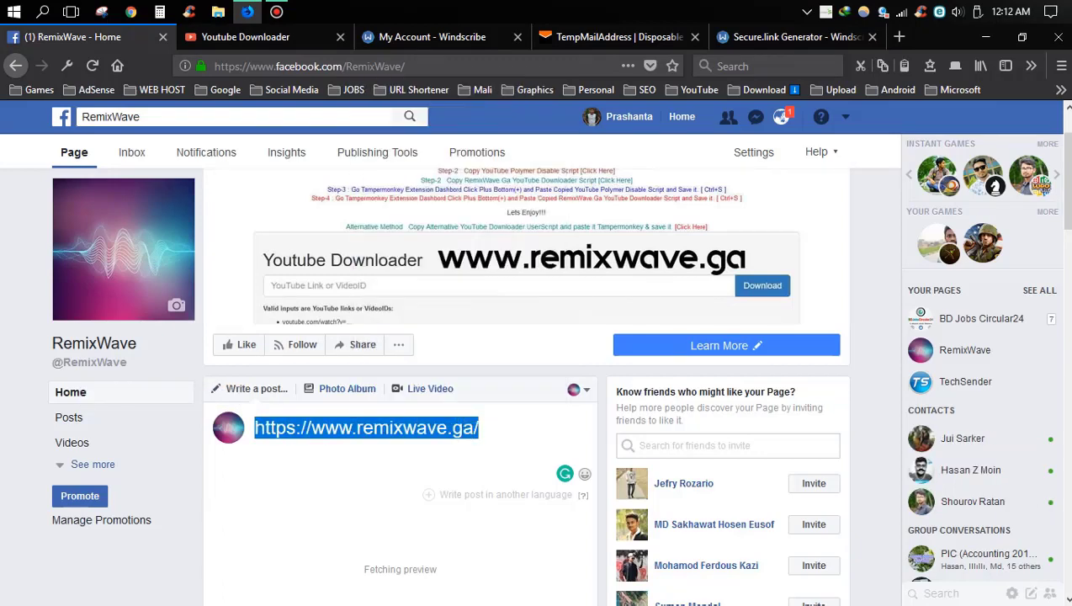
key("ctrl+shift+Tab")
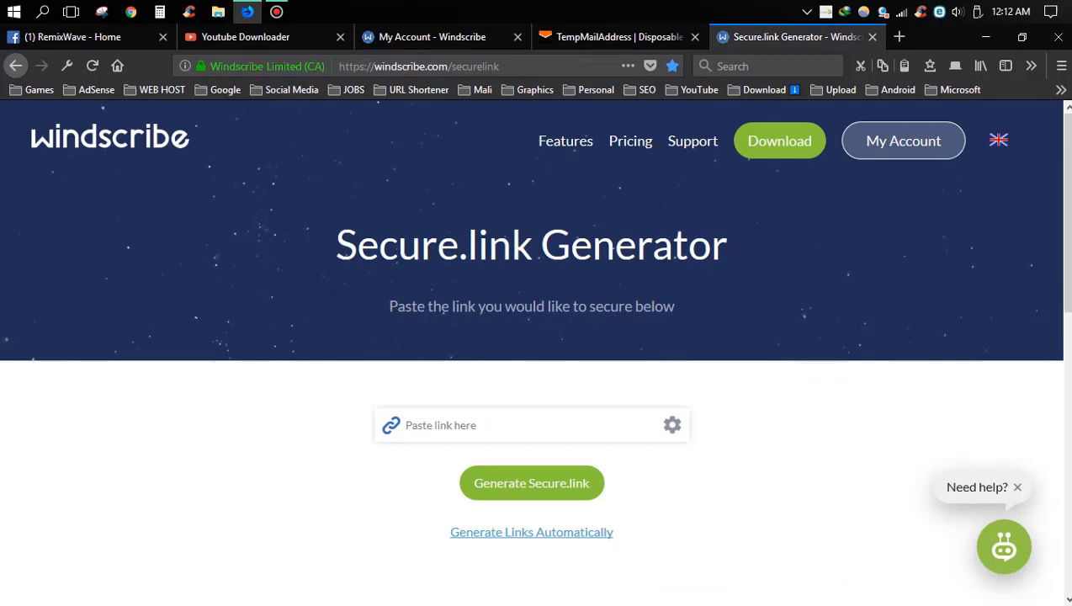
right_click(510, 426)
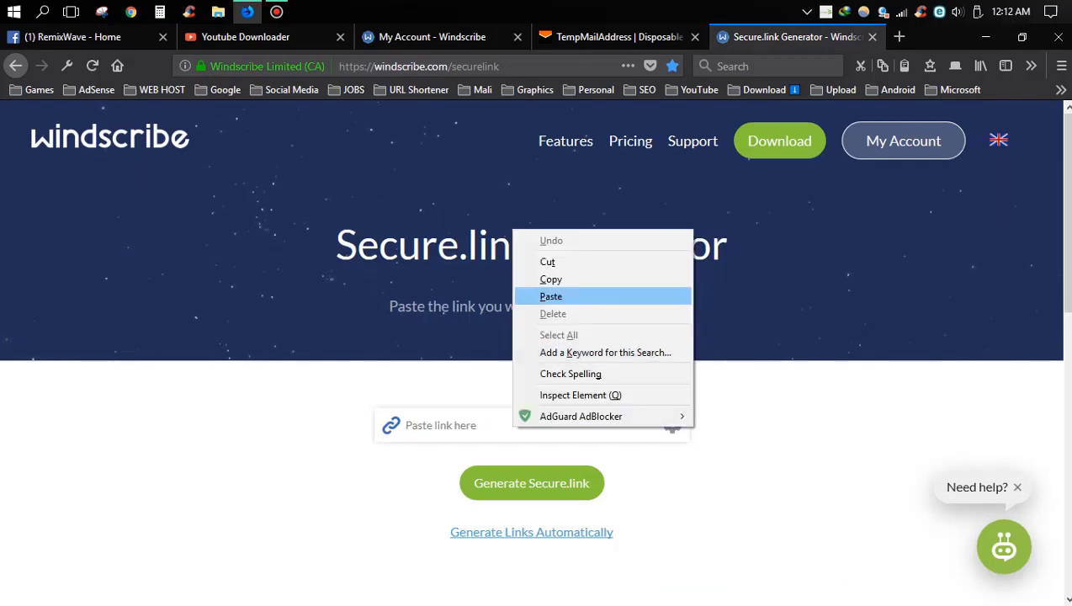
left_click(547, 292)
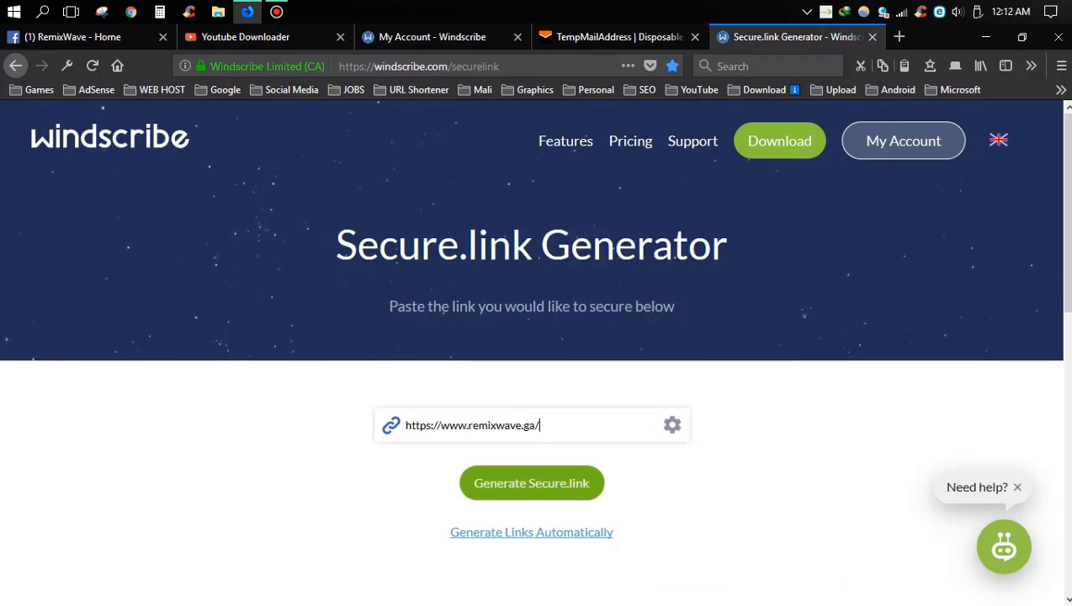
Generate a Secure.link for the pasted URL and copy the generated link.
scroll(536, 351, "down", 1)
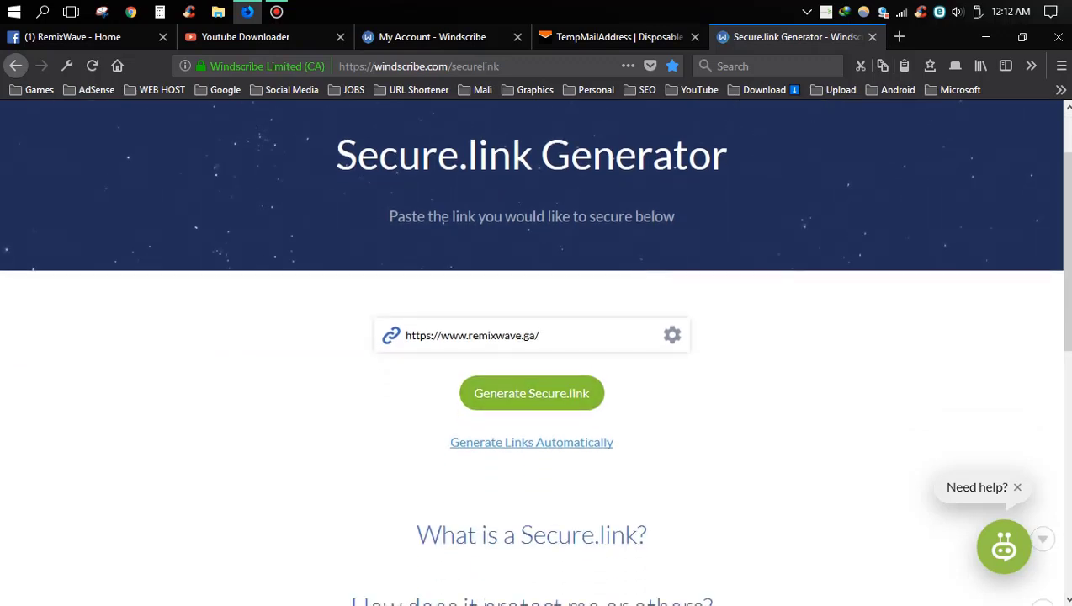
key("Return")
left_click(668, 335)
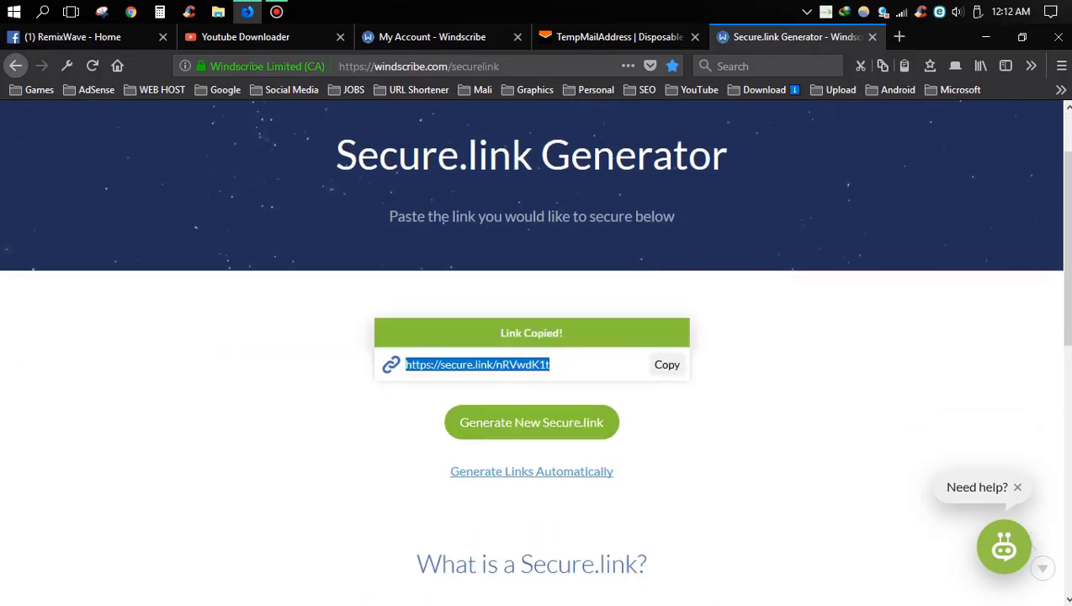
left_click(102, 37)
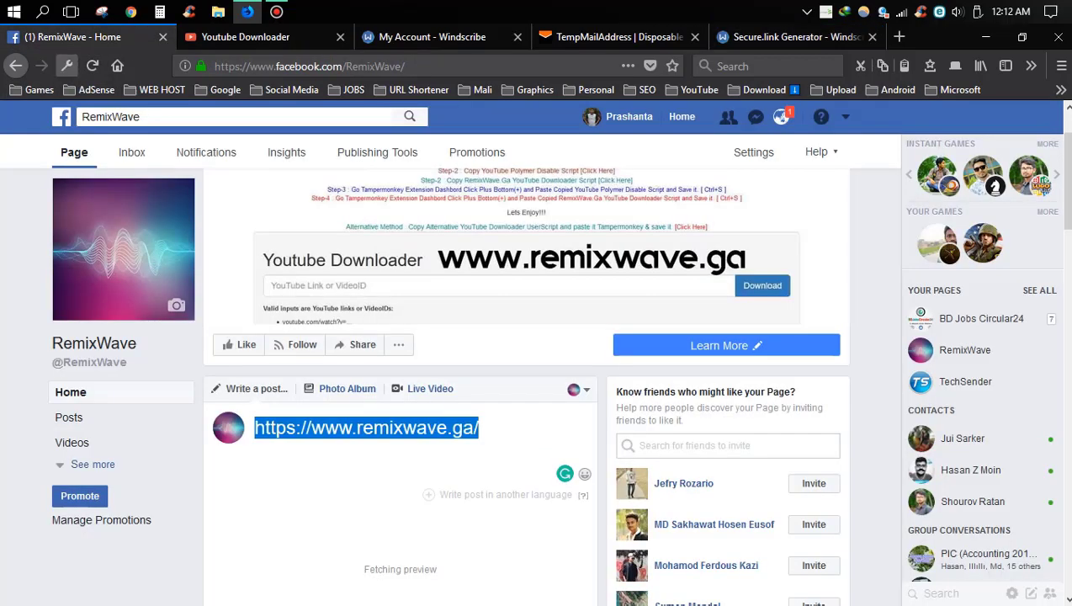
left_click(93, 66)
left_click(635, 318)
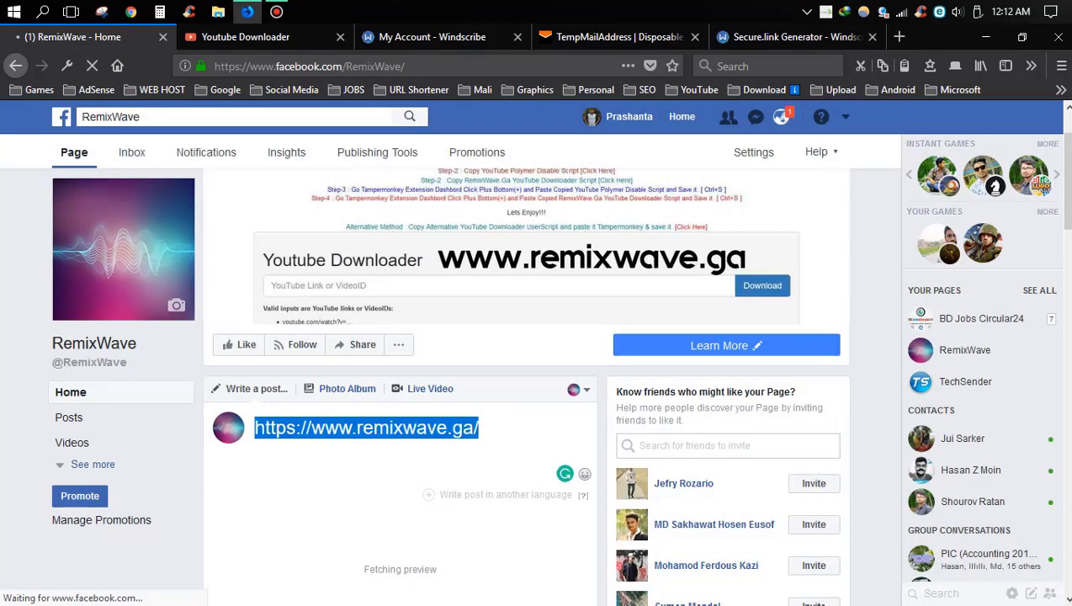
key("ctrl+v")
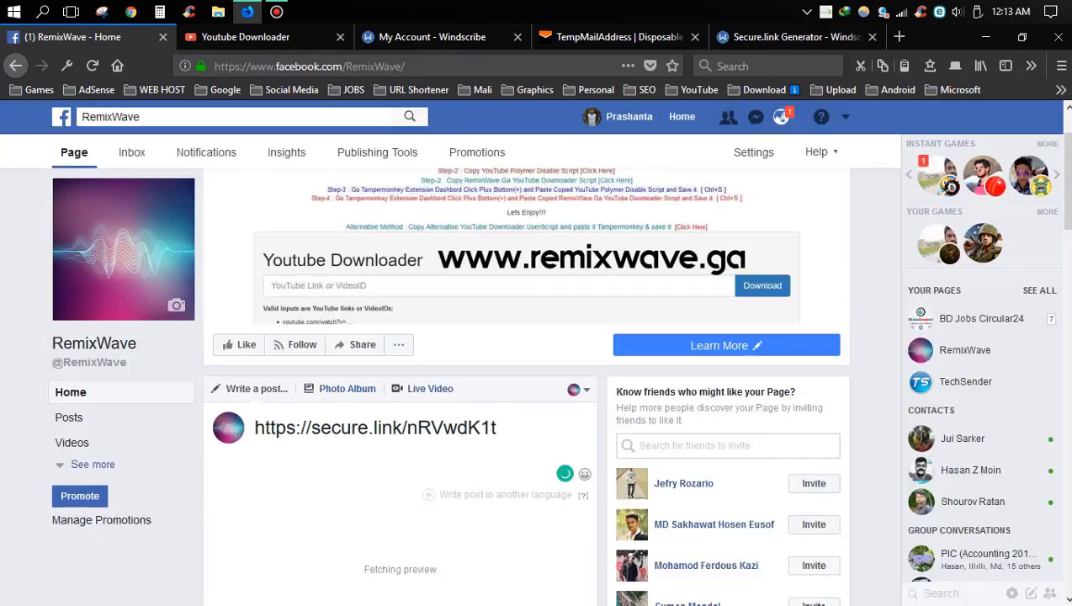
scroll(539, 370, "down", 2)
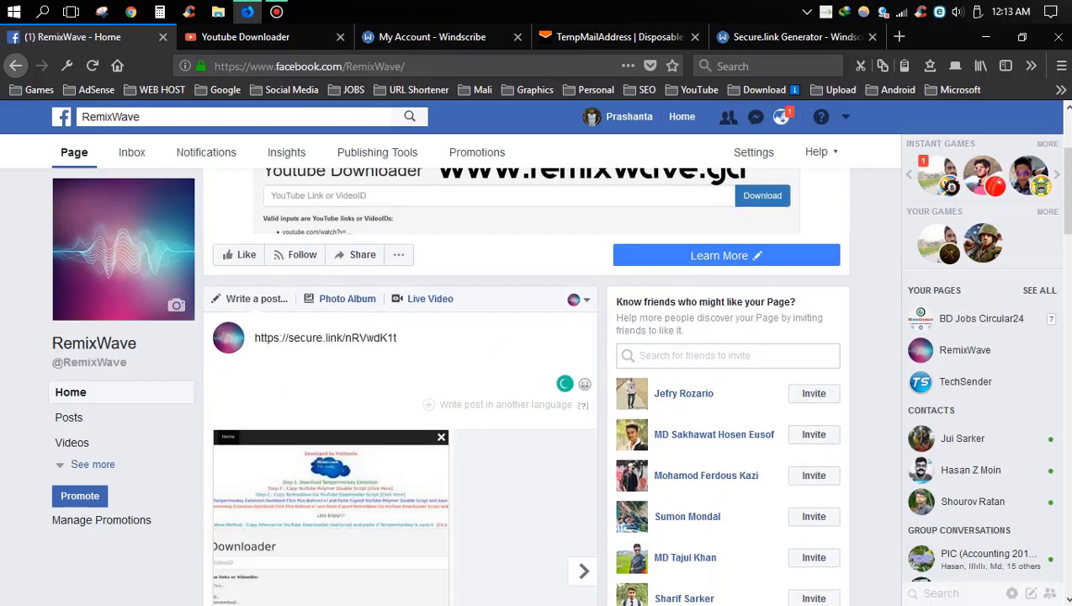
scroll(538, 371, "down", 3)
scroll(330, 407, "up", 5)
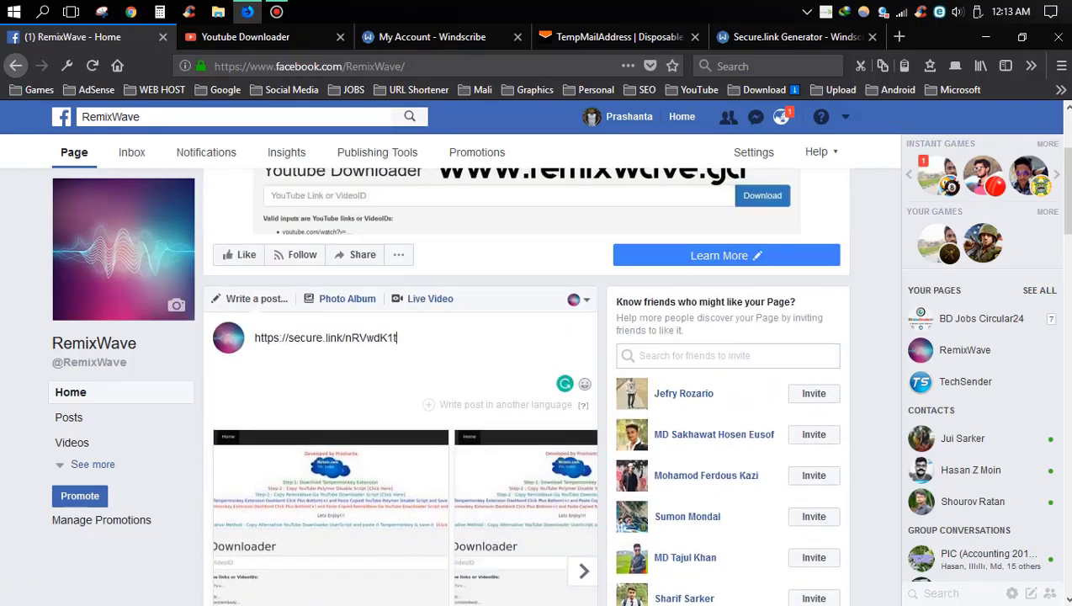
Replace the link text in the post with "Download TouTube Videos...", keeping the attached preview.
key("ctrl+a")
type("Dow")
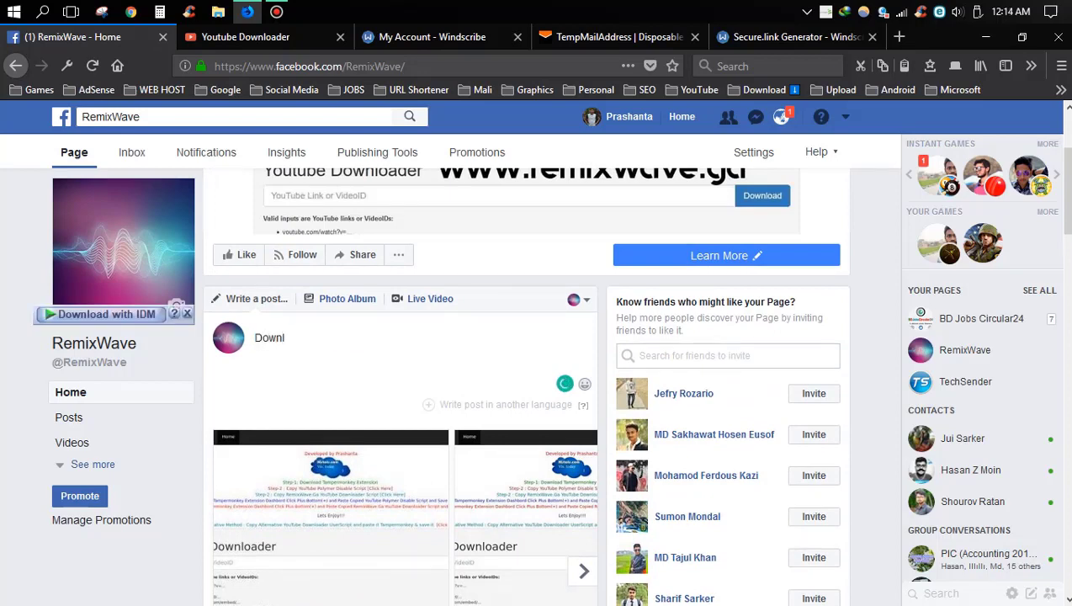
type("nload TouTube Vide")
key("BackSpace")
type("e")
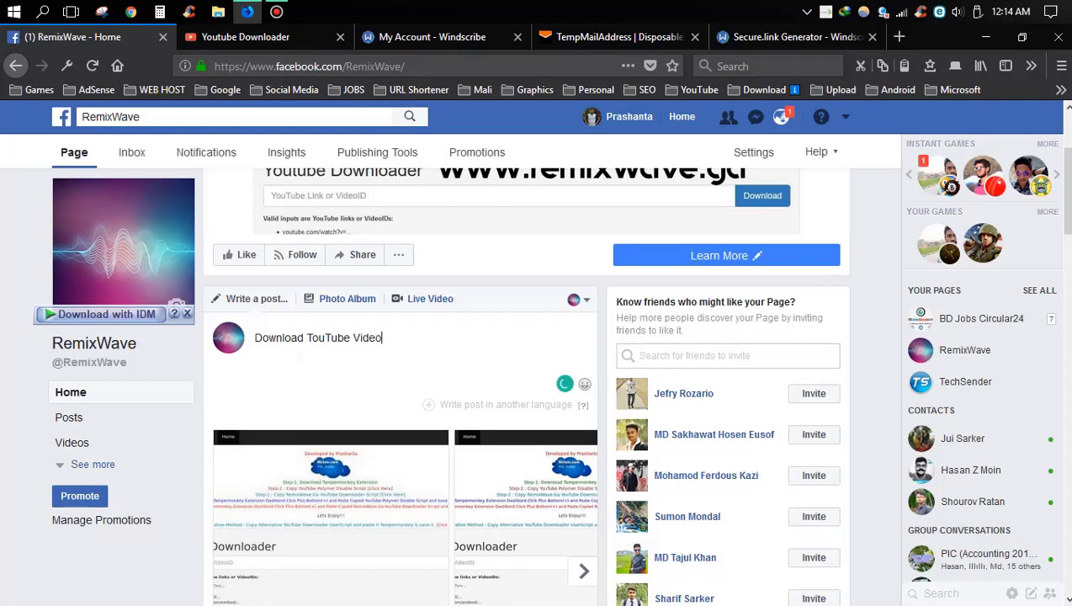
type("os...")
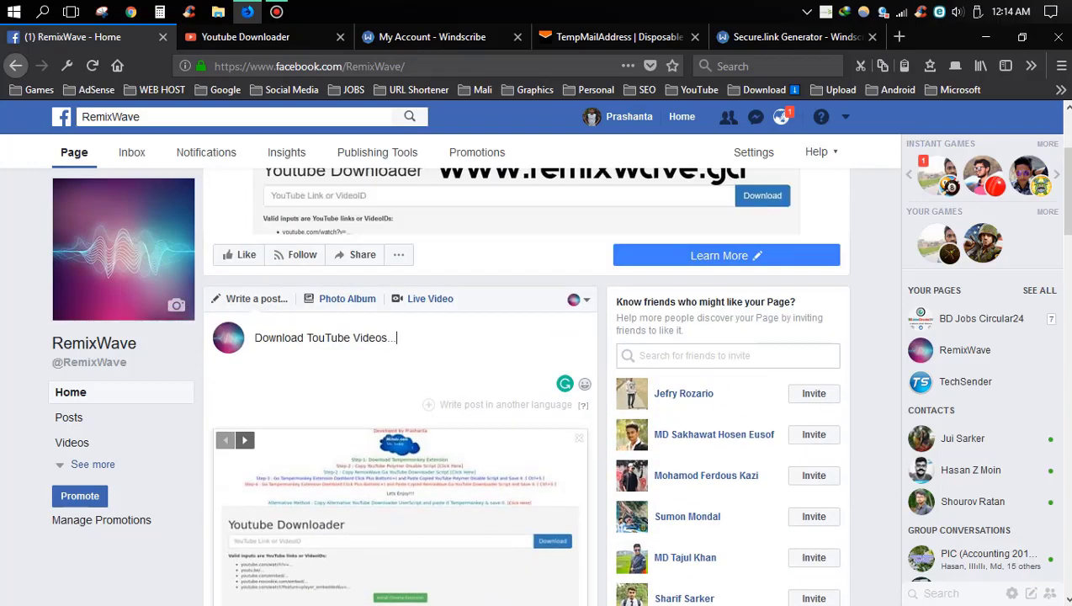
Publish the post with its Secure.link preview on the RemixWave page and view the published post.
scroll(505, 396, "down", 5)
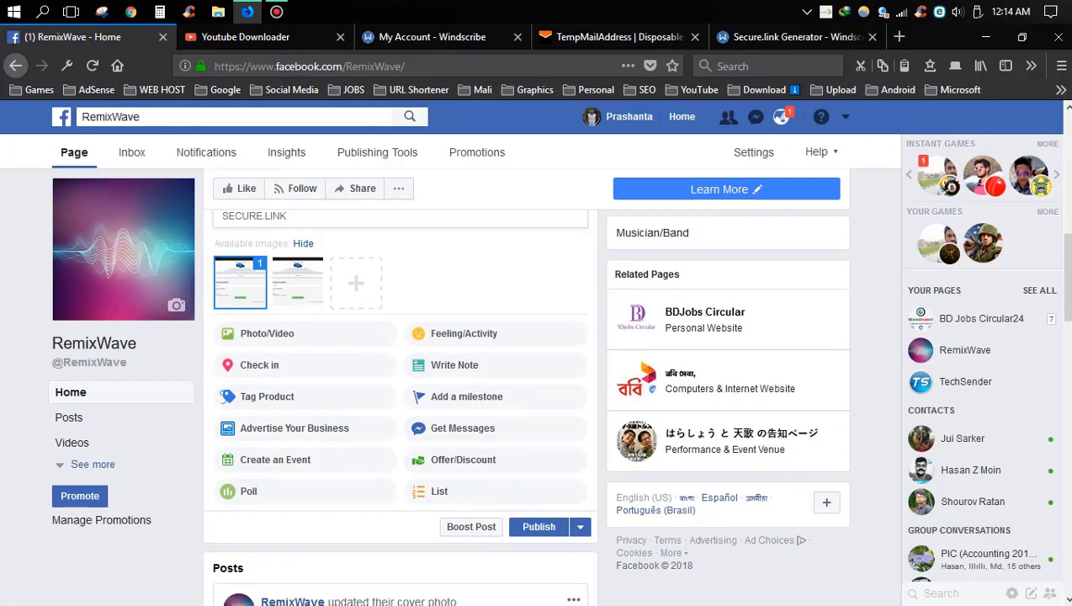
left_click(538, 526)
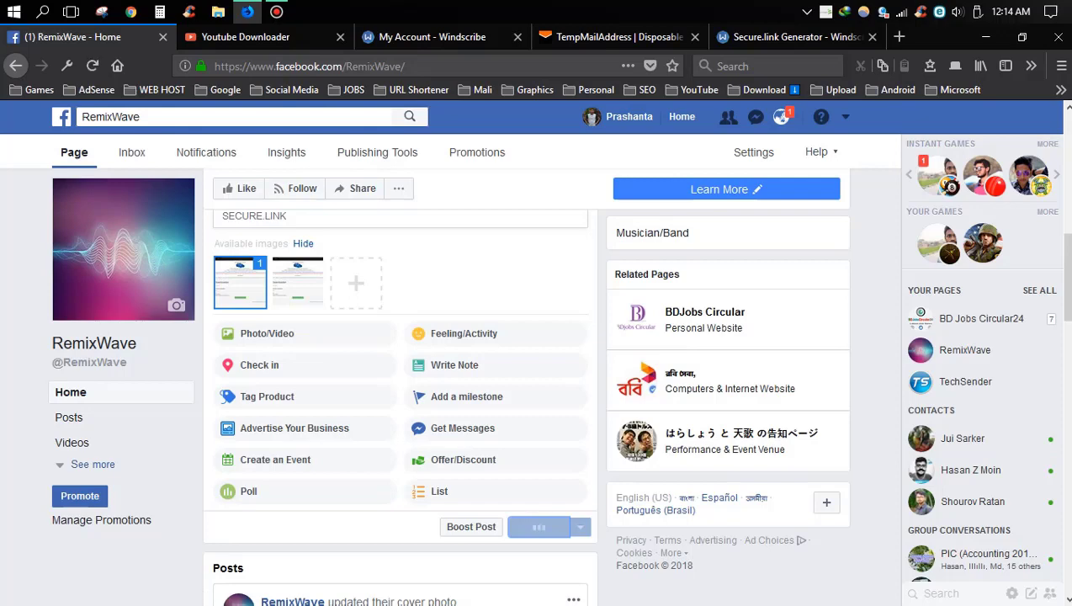
scroll(471, 396, "up", 2)
scroll(472, 396, "up", 2)
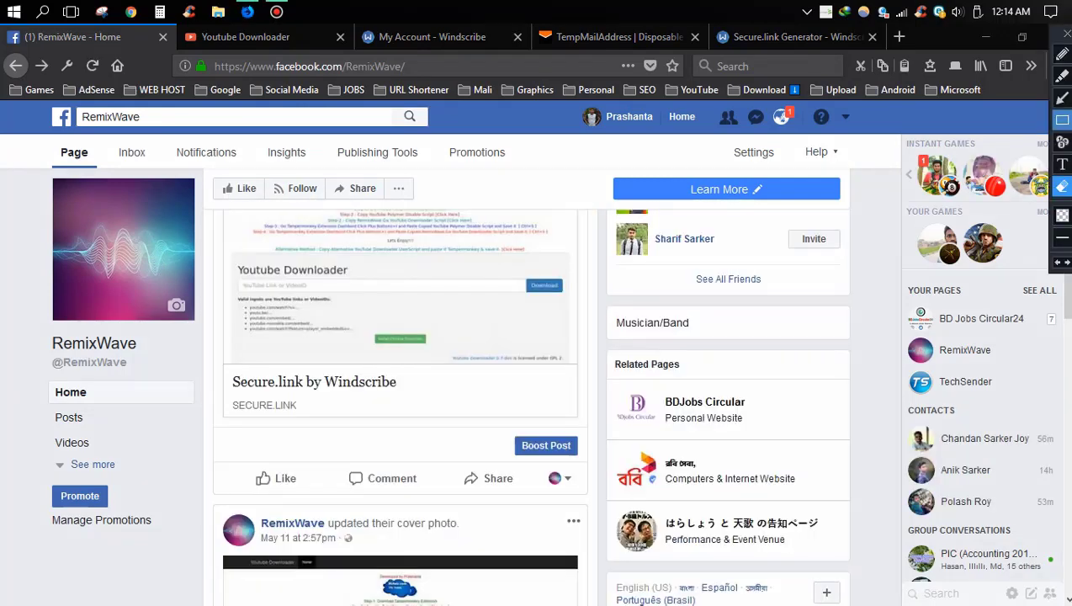
Draw a red arrow pointing to SECURE.LINK in the published post's preview, erase it, and close the annotation tool.
left_click(1062, 98)
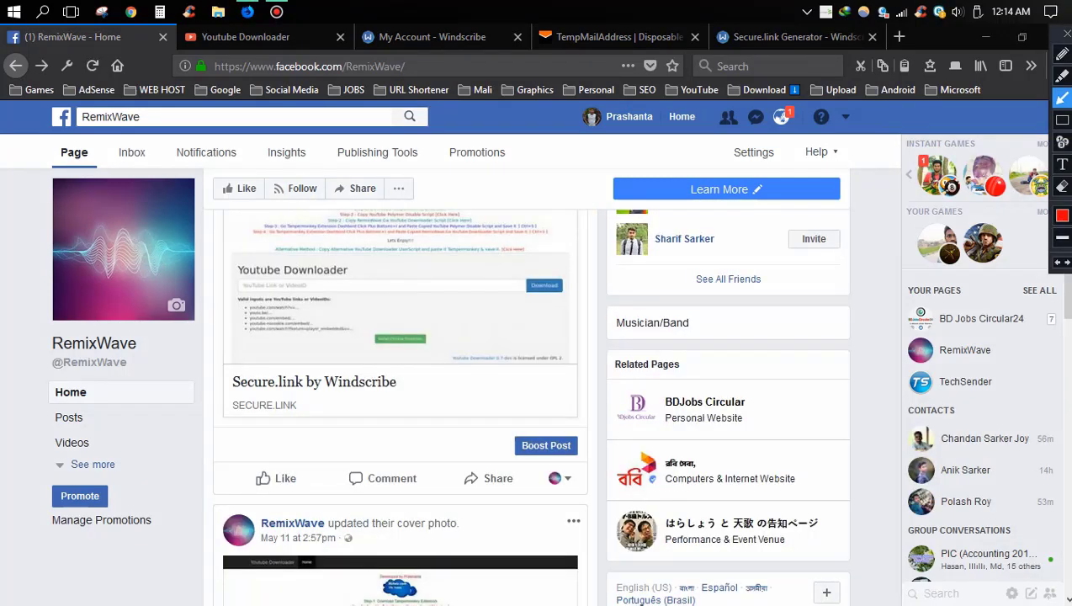
left_click_drag(557, 297, 308, 405)
left_click(1062, 186)
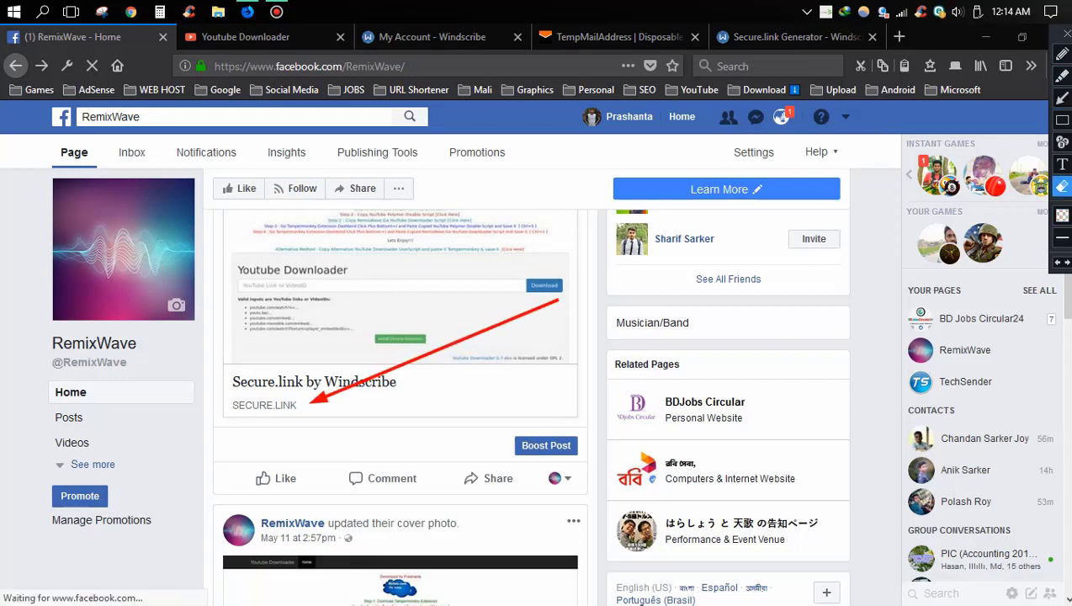
left_click_drag(227, 264, 697, 417)
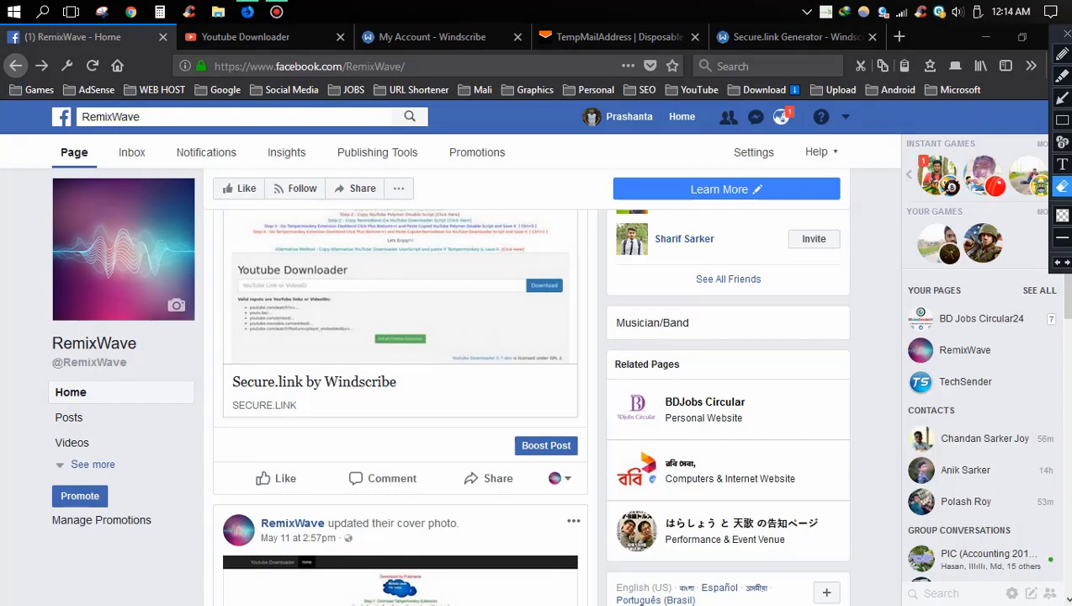
left_click(1067, 33)
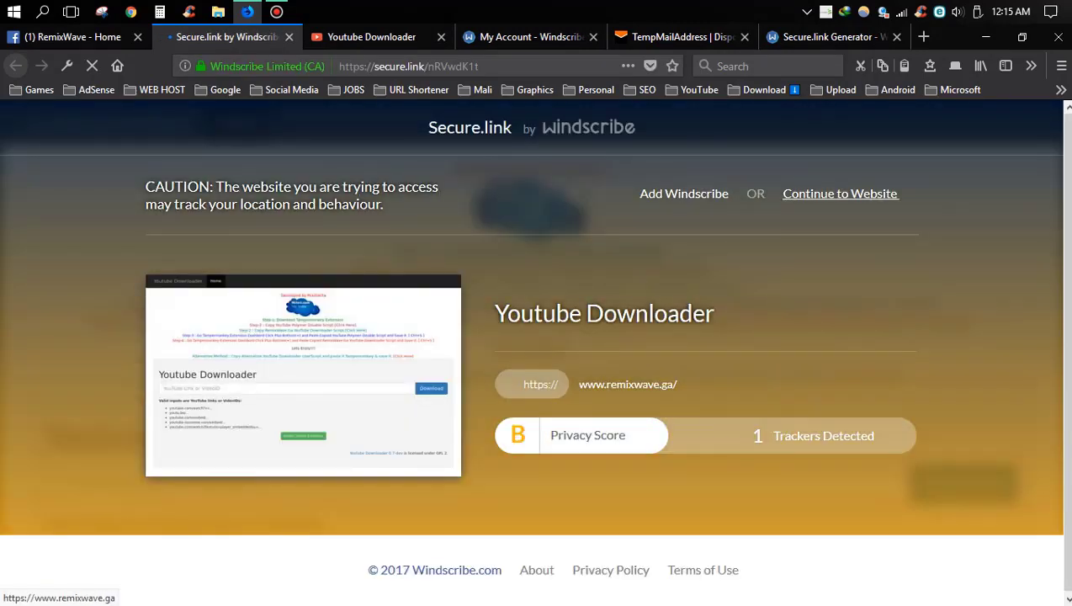
Outline the website preview image and the Continue to Website link in red on the Secure.link page, and close the annotation tool.
key("ctrl+alt+d")
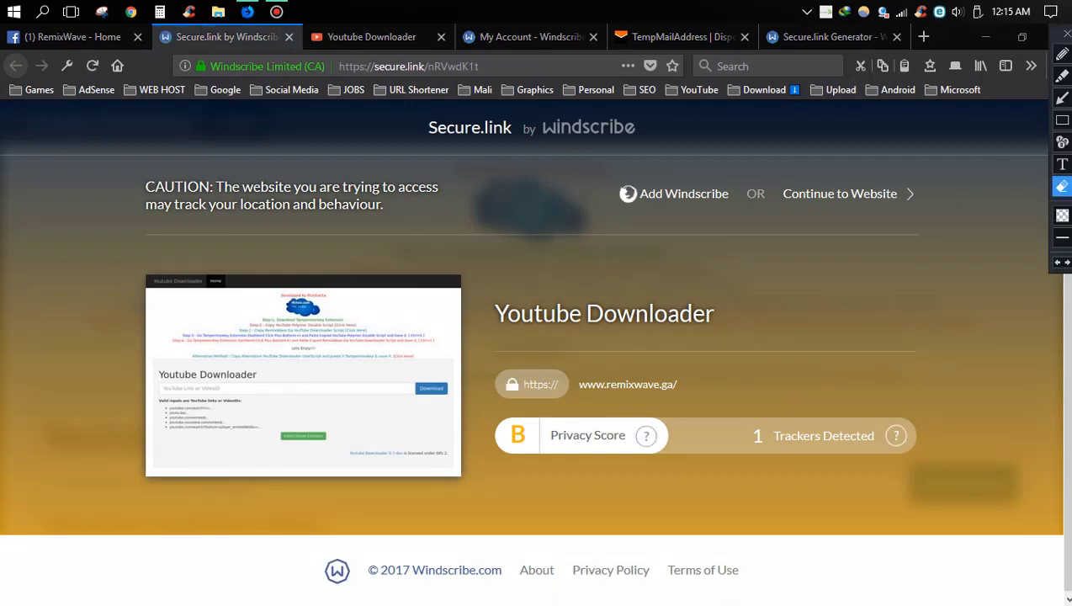
left_click(1062, 98)
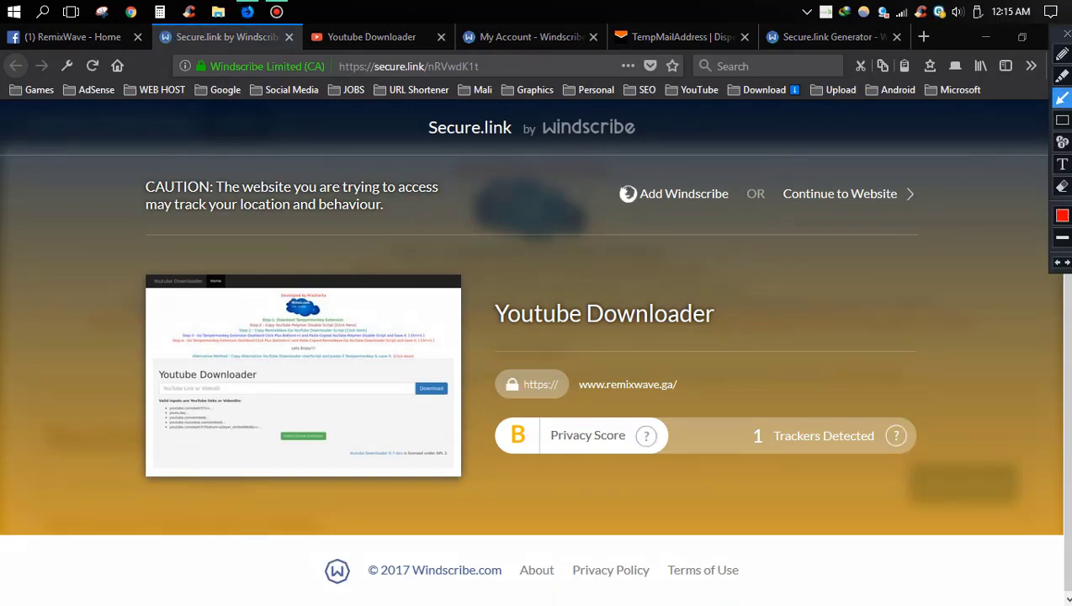
mouse_move(526, 274)
left_mouse_down()
mouse_move(469, 302)
mouse_move(447, 329)
left_mouse_up()
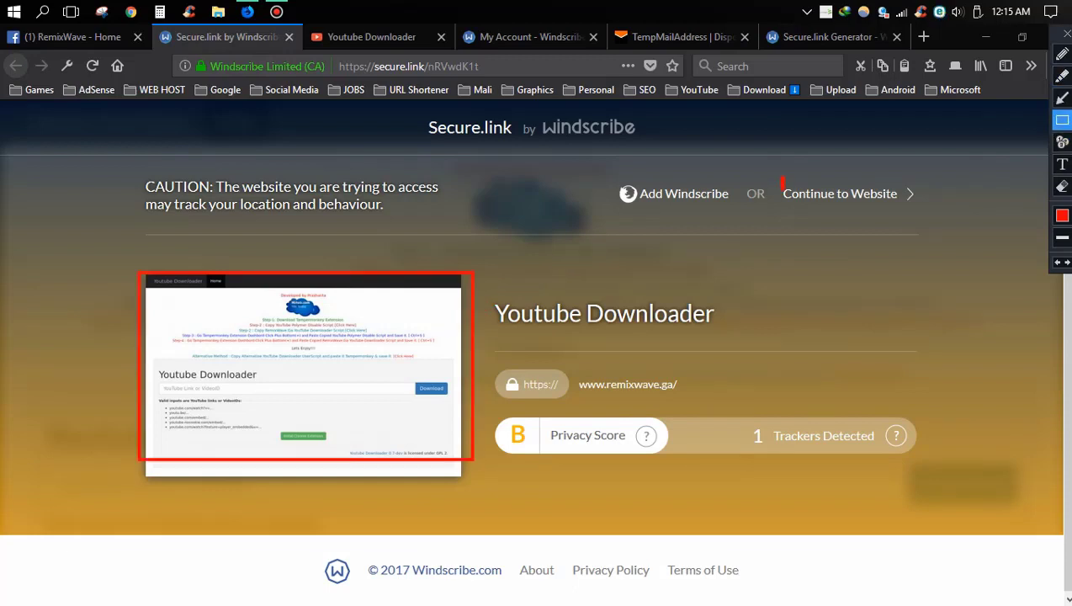
left_click_drag(784, 188, 923, 212)
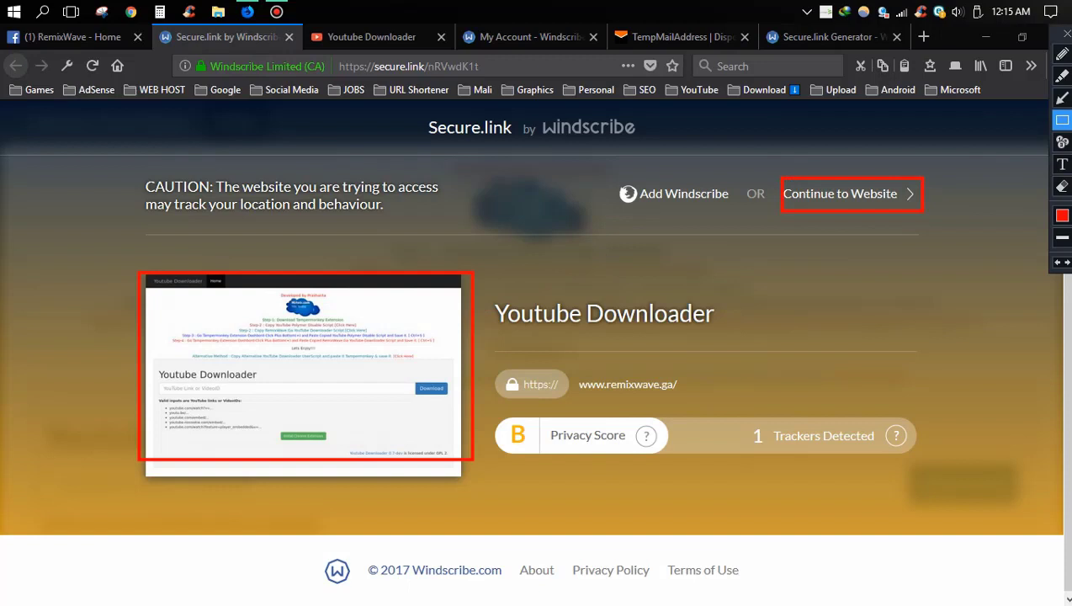
key("Escape")
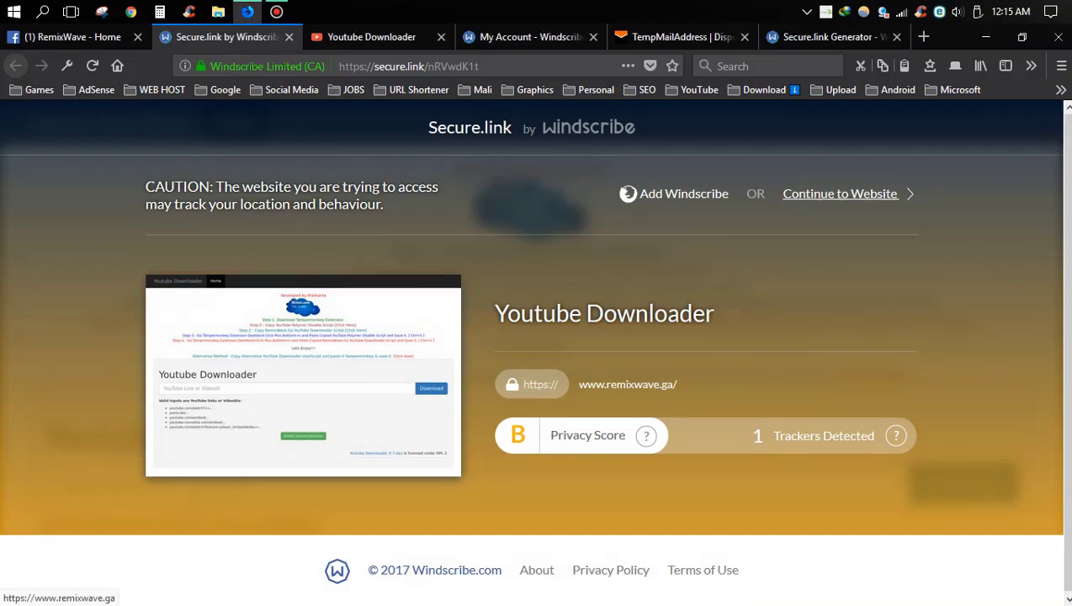
Continue from the Secure.link page to the remixwave.ga website, look it over, and minimize the browser window.
left_click(840, 194)
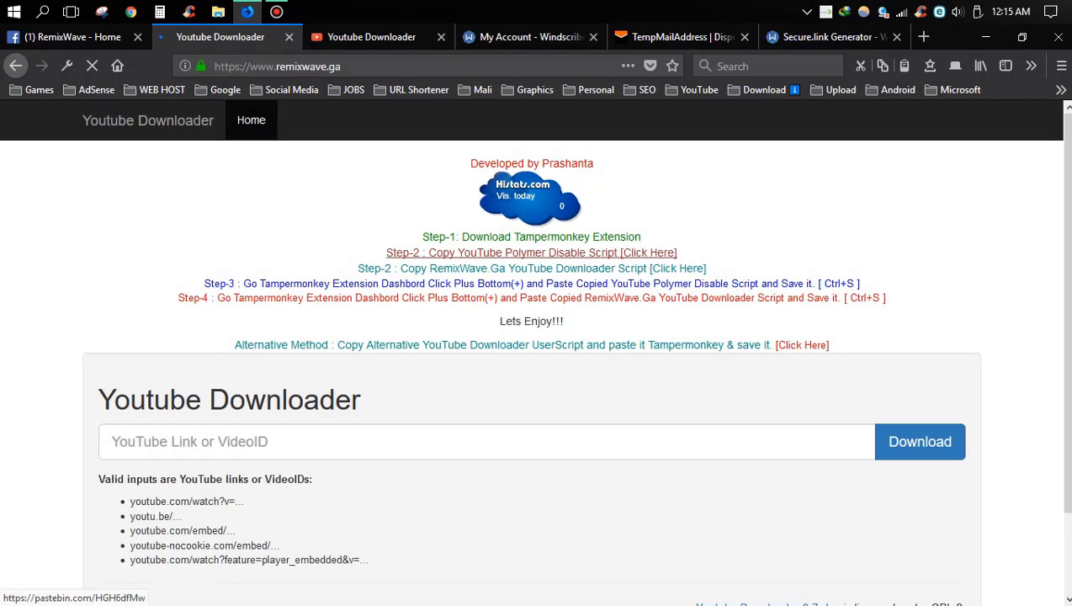
scroll(531, 252, "down", 2)
scroll(532, 253, "up", 2)
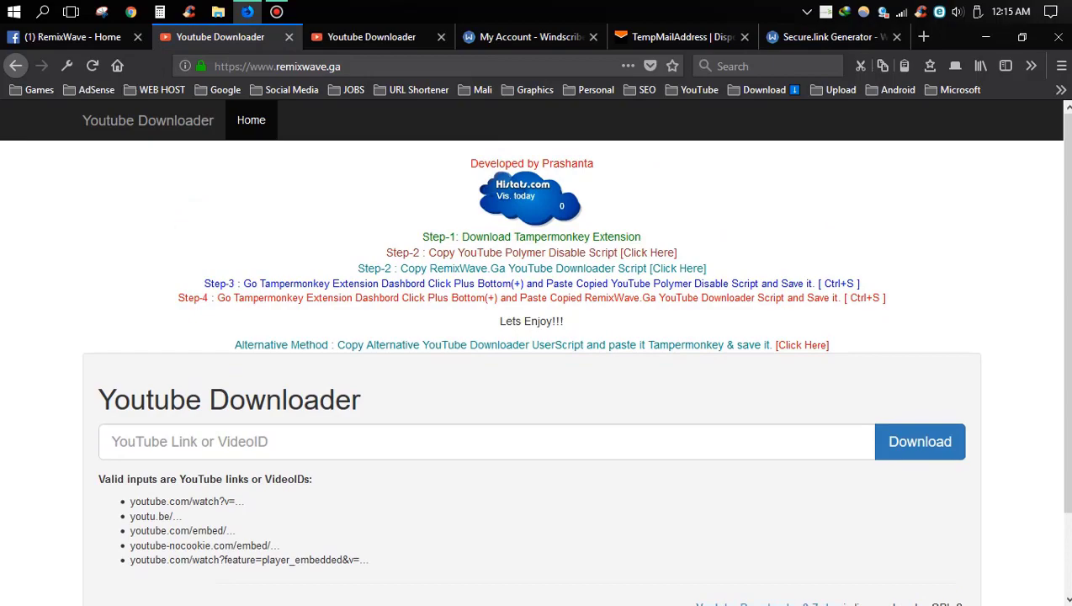
left_click(986, 36)
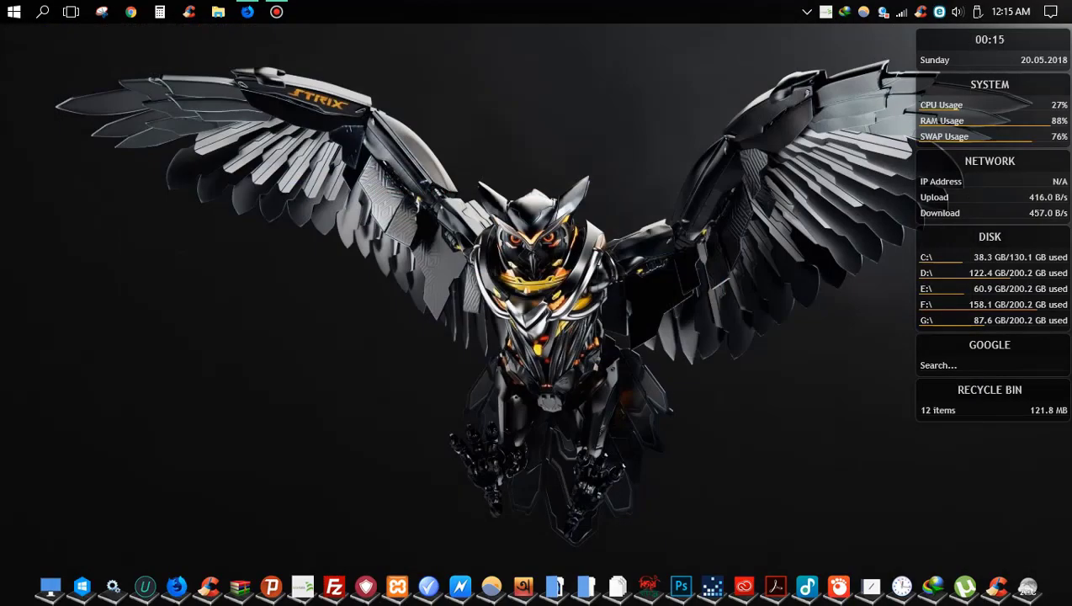